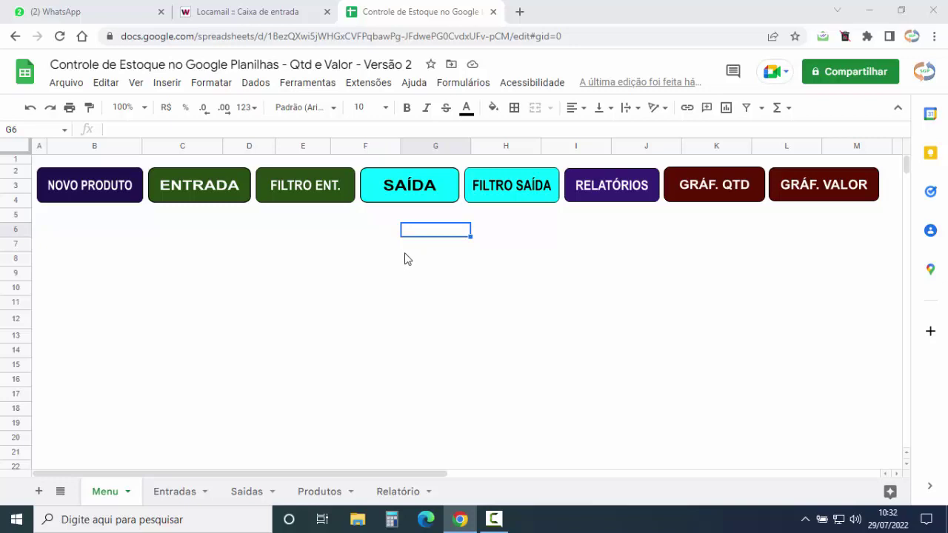
# - Open the SAÍDA ESTOQUE form, close it, and reopen it through Formulários > Saída
pyautogui.click(419, 197)
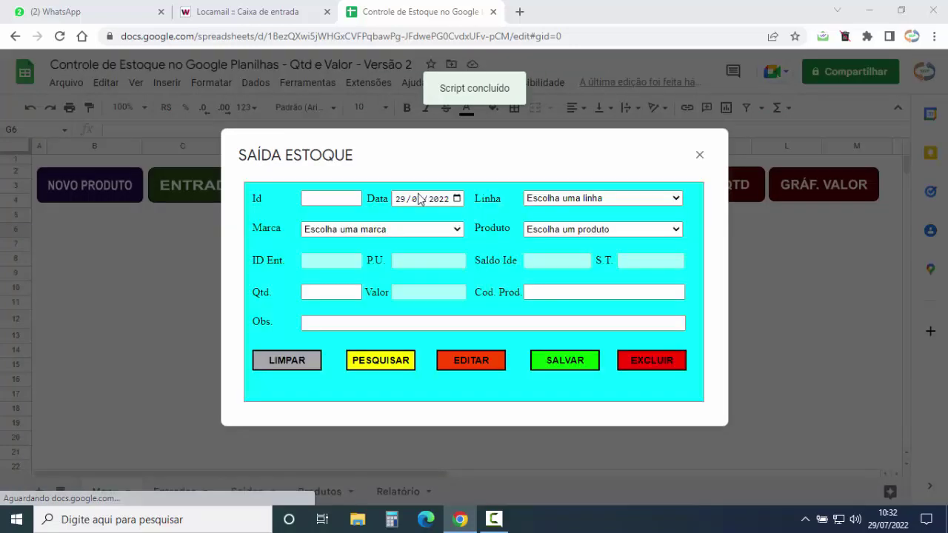
pyautogui.click(700, 155)
pyautogui.click(465, 85)
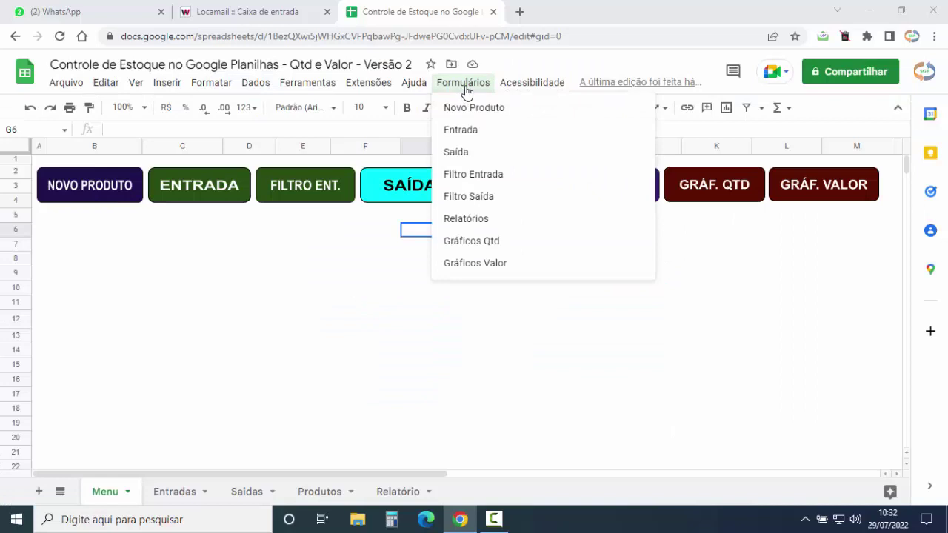
pyautogui.click(487, 154)
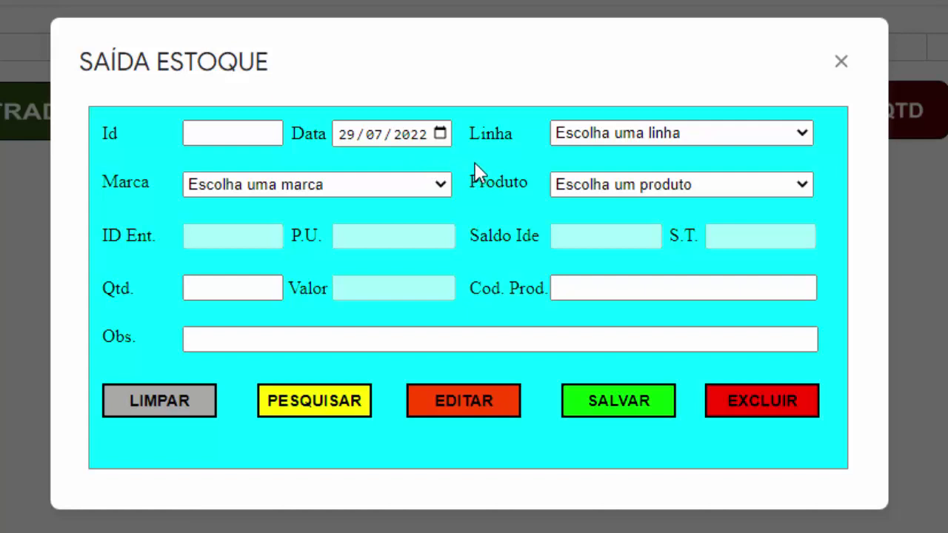
# - Keep the exit date at 29/07/2022 after briefly switching it to 28/07/2022
pyautogui.click(440, 133)
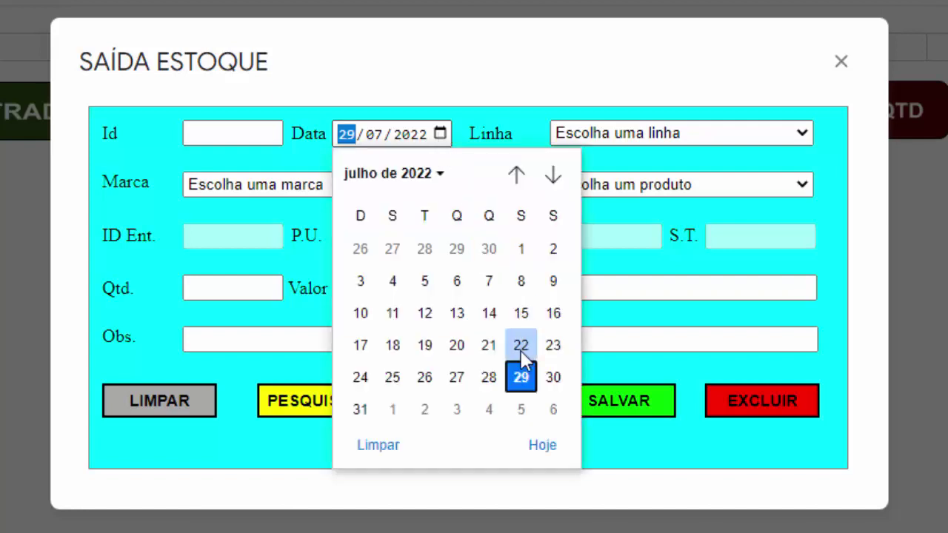
pyautogui.click(521, 381)
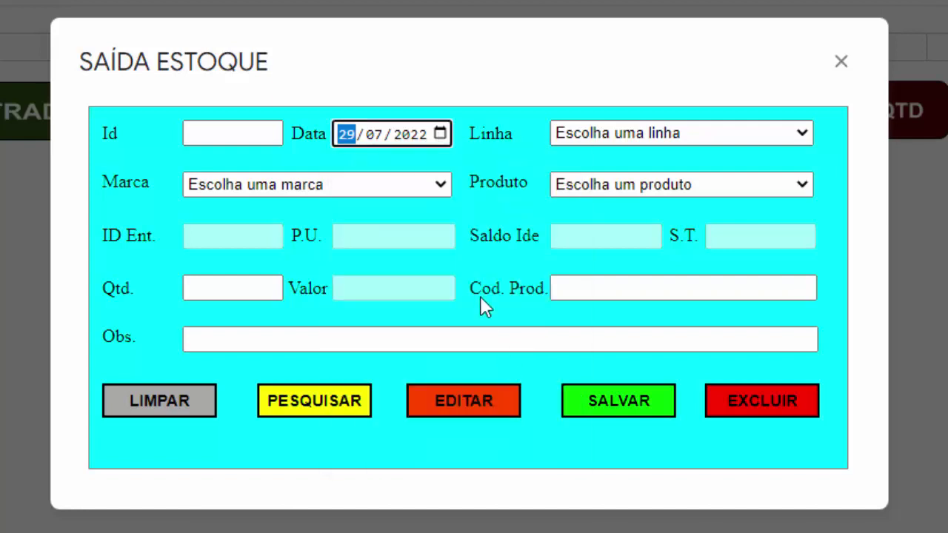
pyautogui.click(441, 134)
pyautogui.click(495, 380)
pyautogui.click(440, 133)
pyautogui.click(520, 380)
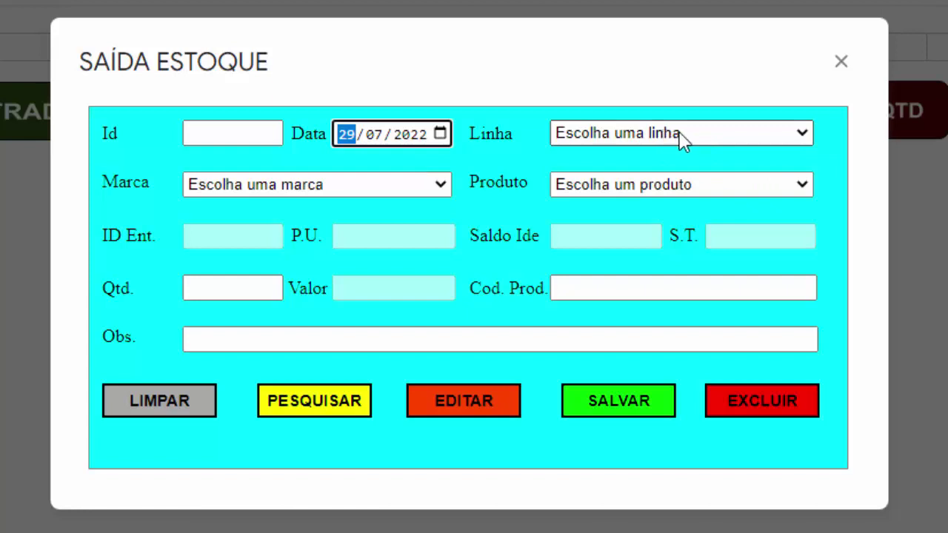
# - Choose line CELULARES, brand SAMSUMG and product GALAXI A30, loading a balance of 6
pyautogui.click(721, 134)
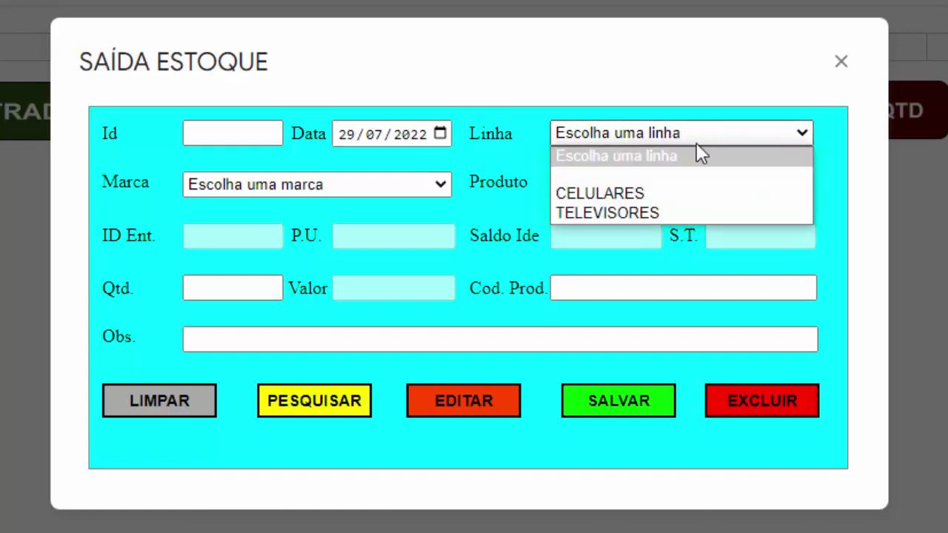
pyautogui.click(655, 194)
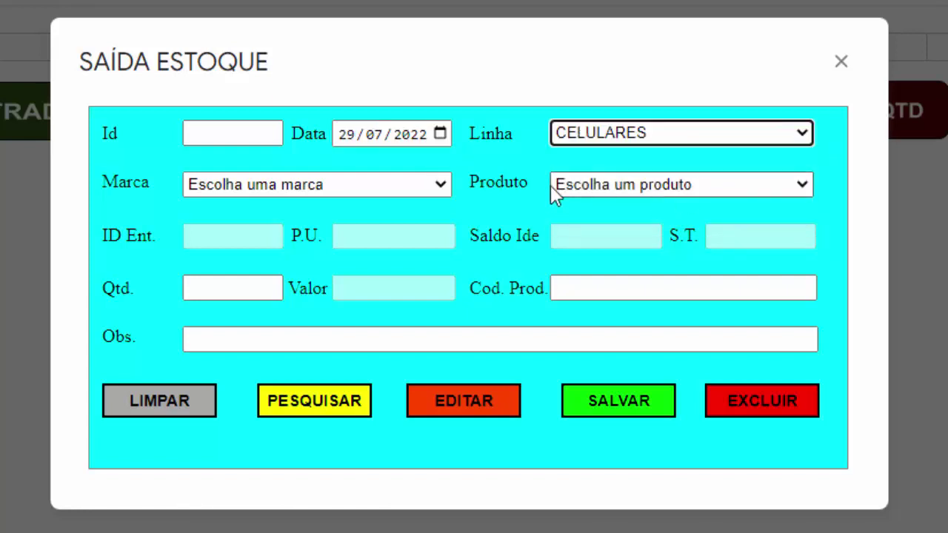
pyautogui.click(353, 187)
pyautogui.click(298, 226)
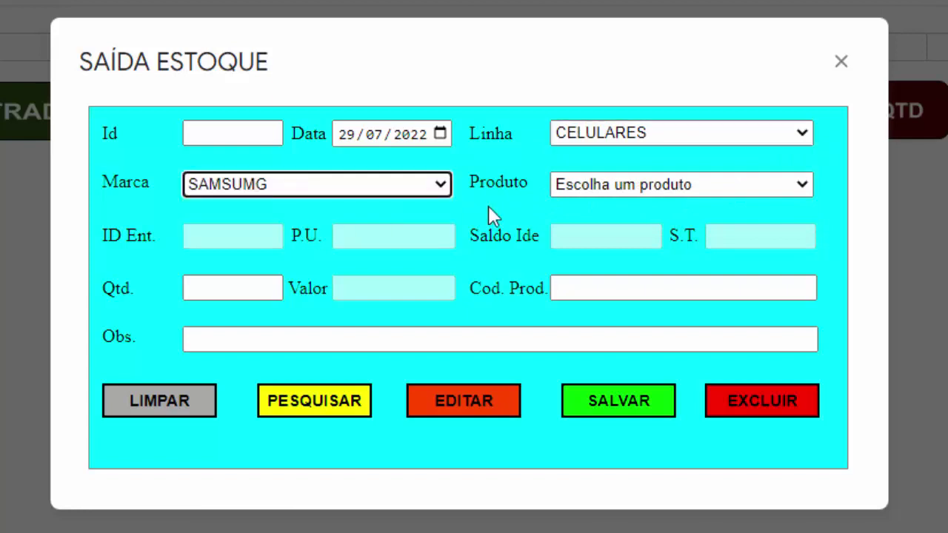
pyautogui.click(667, 187)
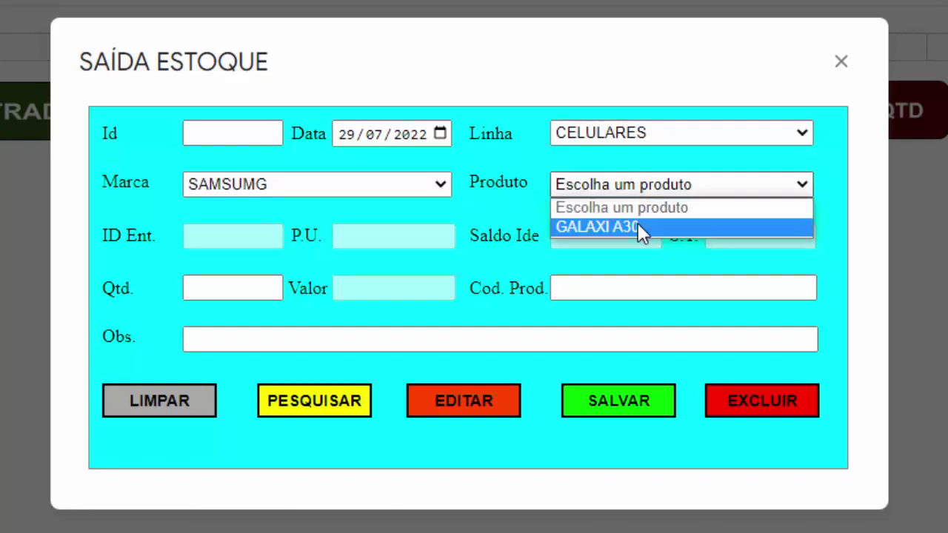
pyautogui.click(639, 224)
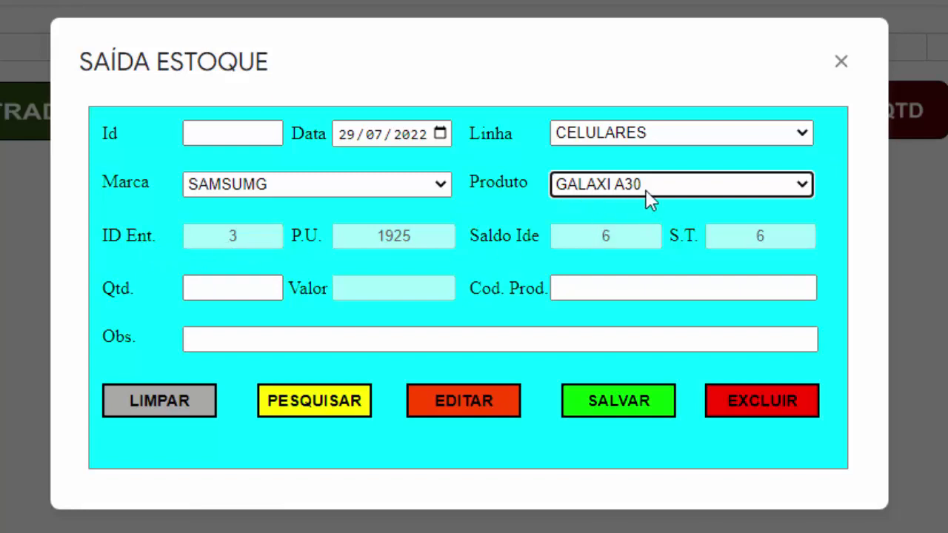
pyautogui.click(605, 237)
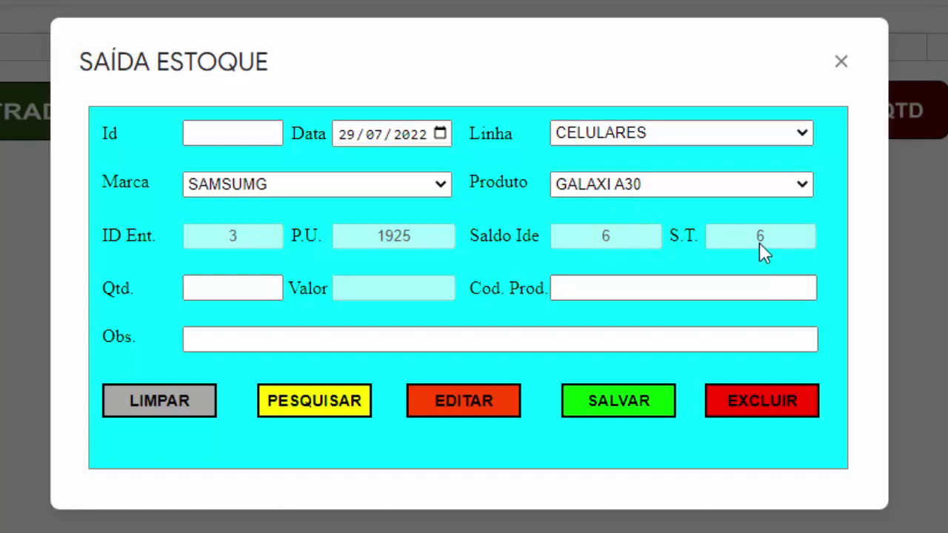
# - Enter an exit quantity of 2 GALAXI A30 units, giving a value of 3850,00
pyautogui.click(719, 260)
pyautogui.click(633, 239)
pyautogui.click(380, 238)
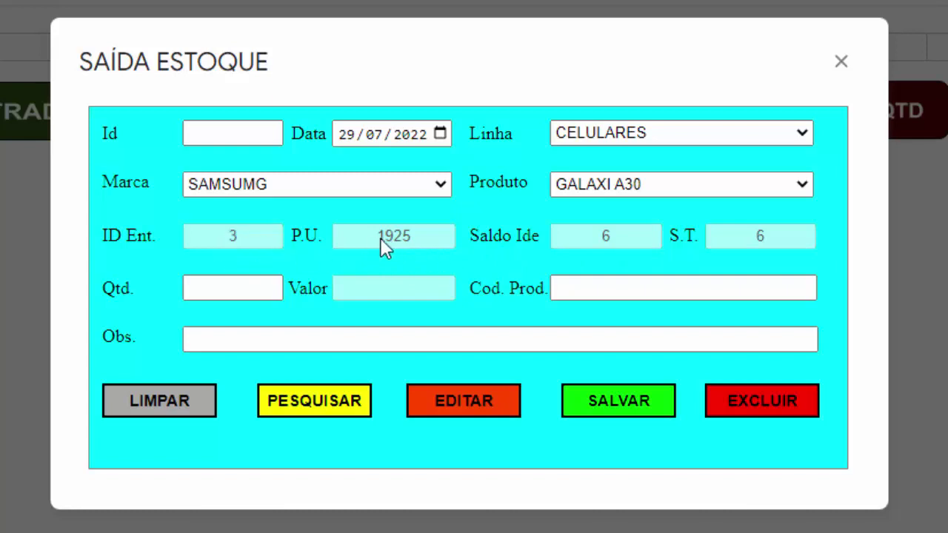
pyautogui.click(427, 243)
pyautogui.click(237, 288)
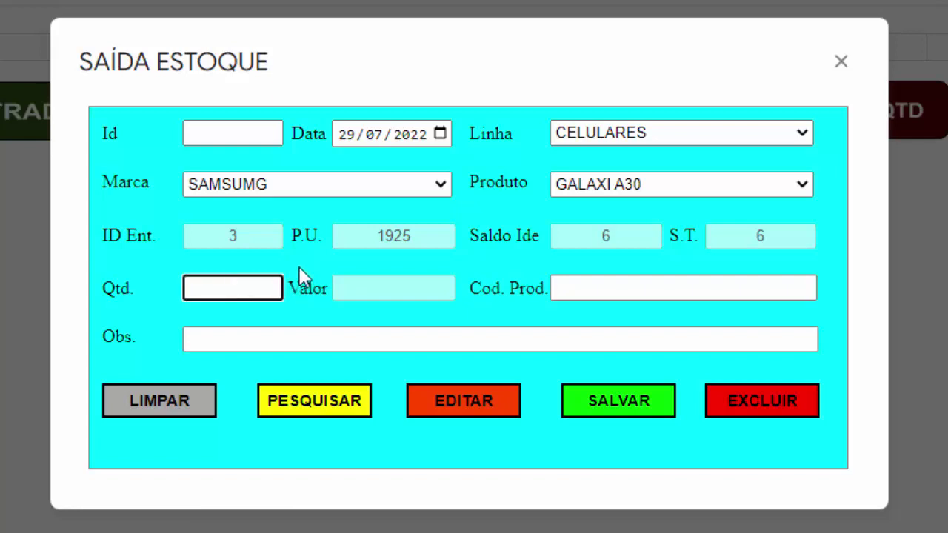
pyautogui.write('2')
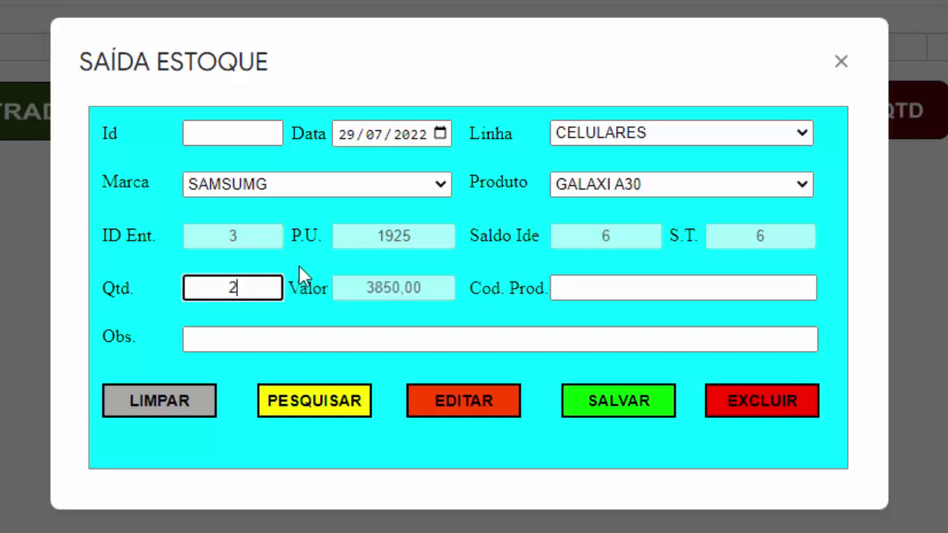
pyautogui.click(369, 288)
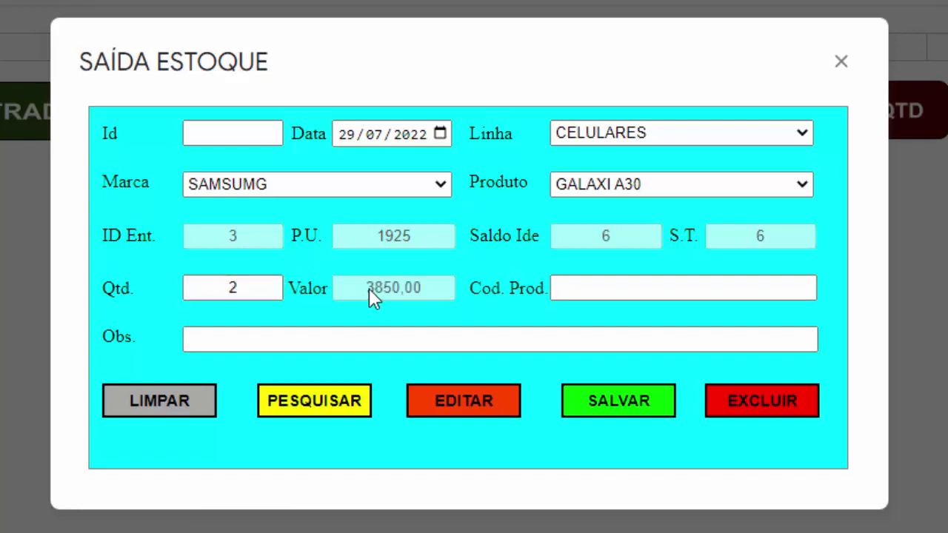
# - Add the note TESTE and save the stock-exit record
pyautogui.click(427, 285)
pyautogui.click(634, 289)
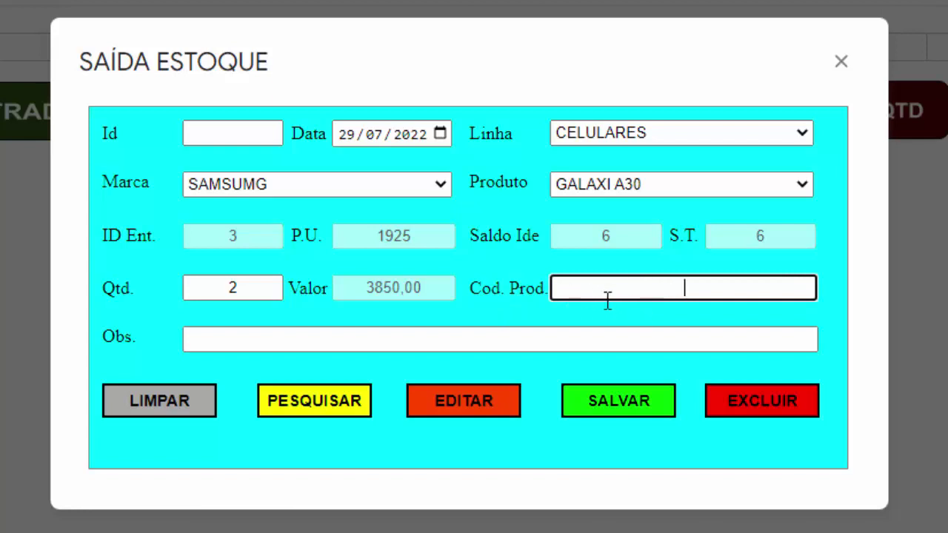
pyautogui.click(236, 341)
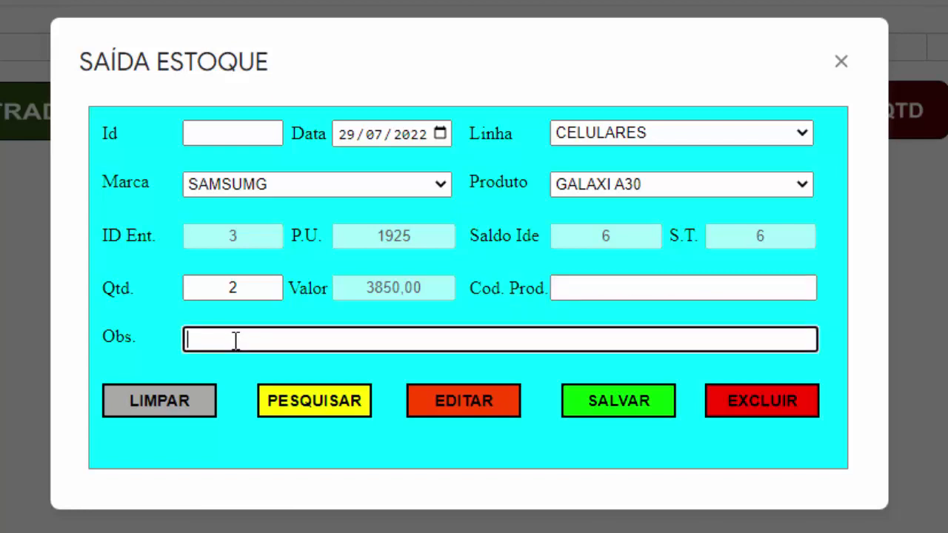
pyautogui.write('T')
pyautogui.write('ESTE')
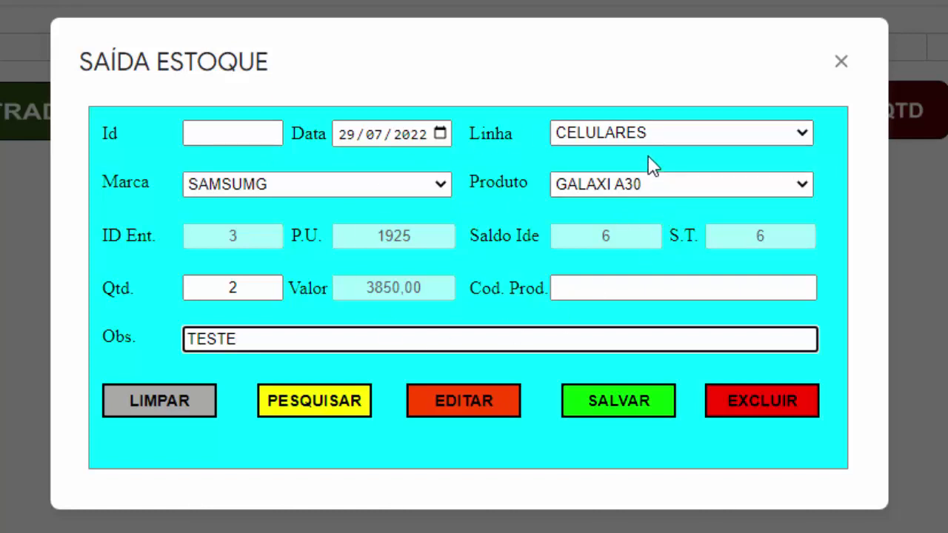
pyautogui.click(629, 408)
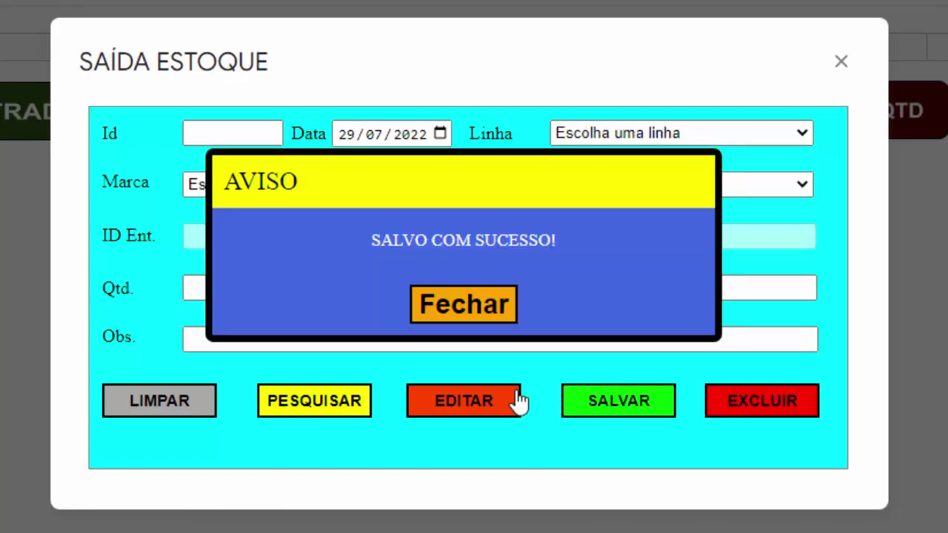
# - Dismiss the save confirmation and keep the exit date at 29/07/2022
pyautogui.click(457, 321)
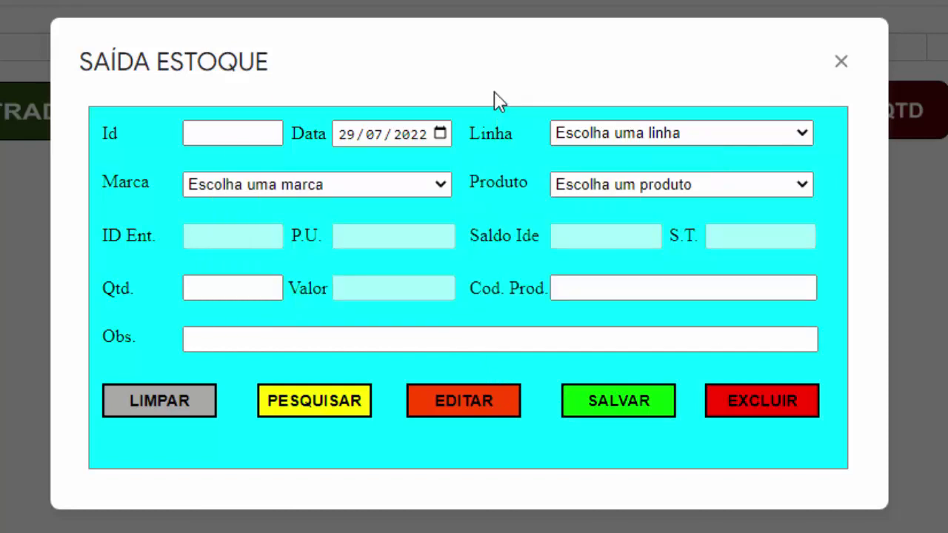
pyautogui.click(442, 133)
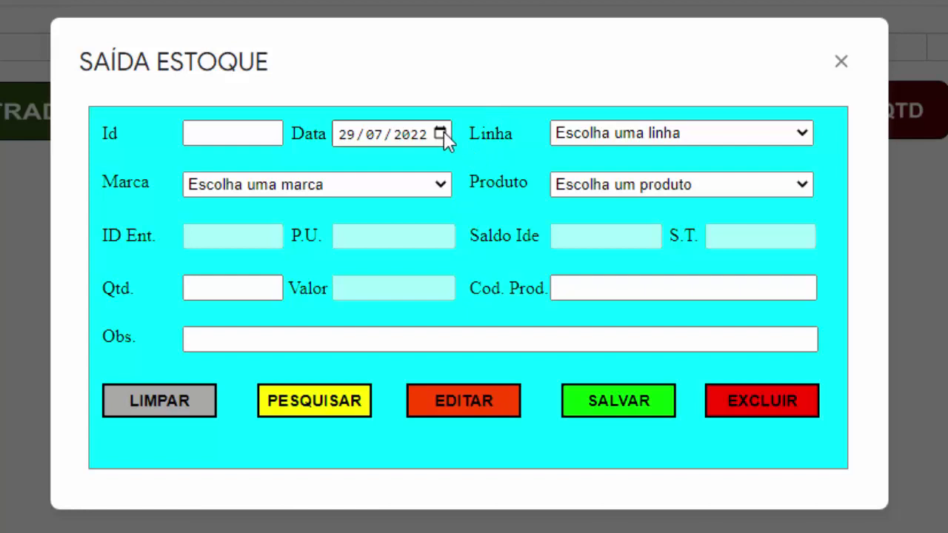
pyautogui.click(521, 378)
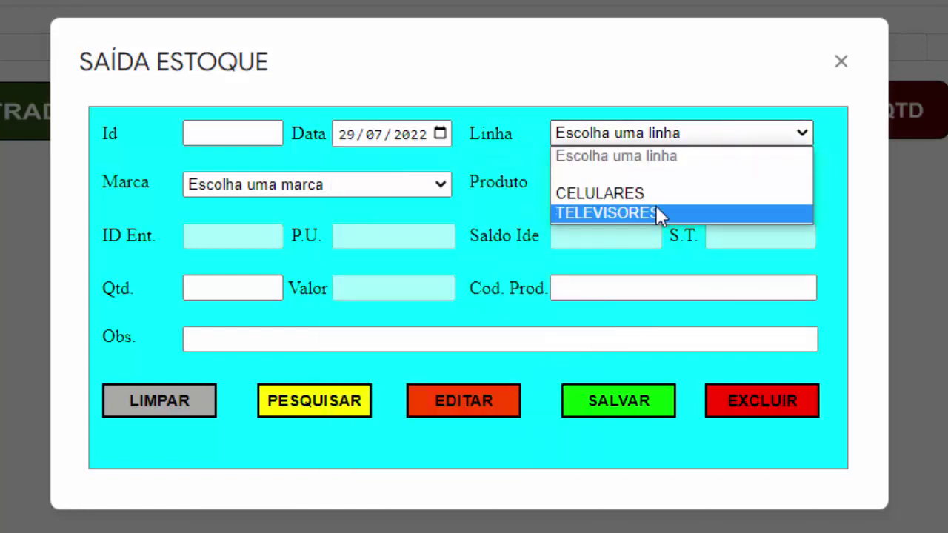
# - Choose line TELEVISORES, brand TCL and product TV 39, which reports no stock entry
pyautogui.click(656, 212)
pyautogui.click(356, 186)
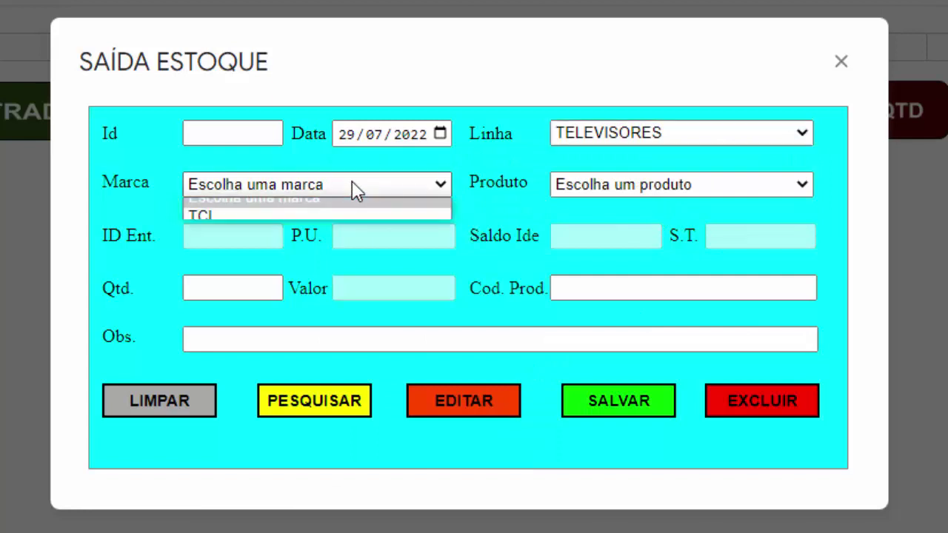
pyautogui.click(311, 212)
pyautogui.click(677, 185)
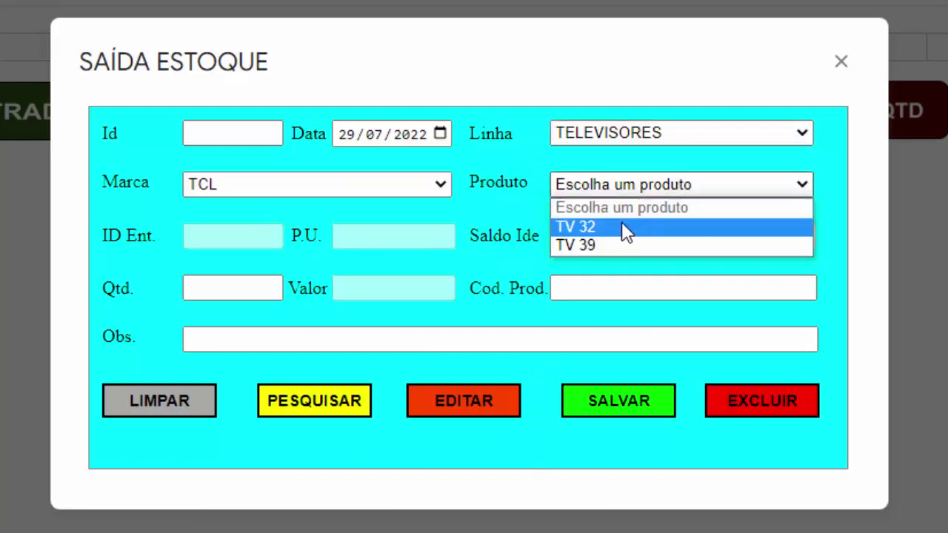
pyautogui.click(608, 248)
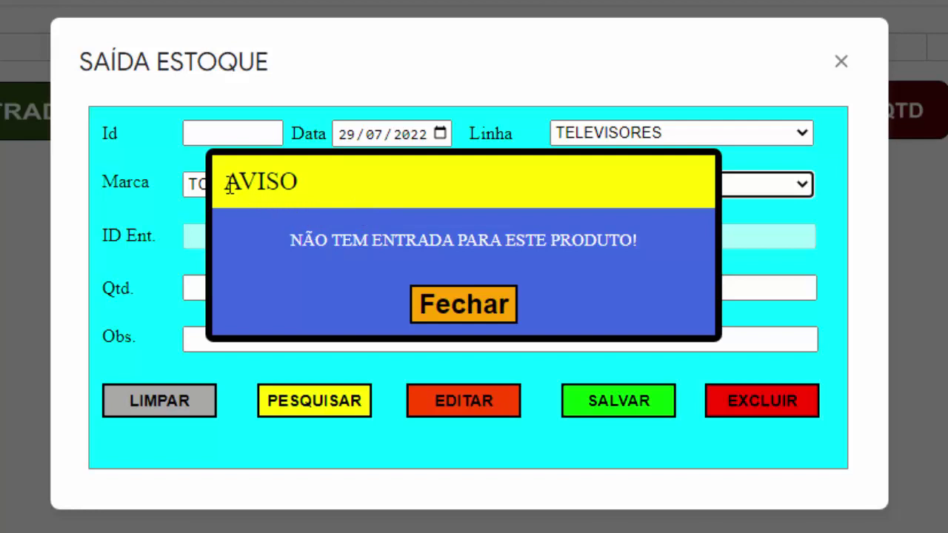
# - Dismiss the no-entry warning and switch the product to TV 32
pyautogui.moveTo(227, 183); pyautogui.dragTo(328, 191)
pyautogui.click(330, 195)
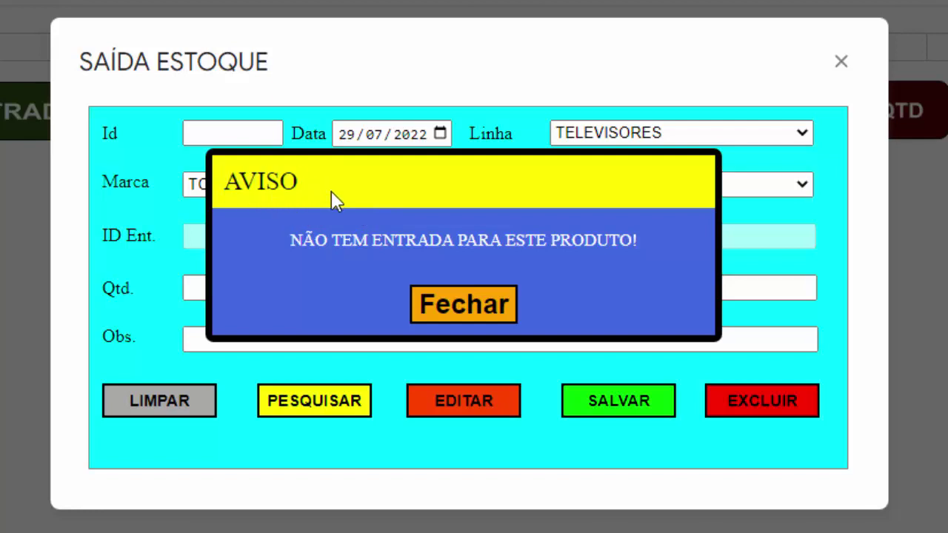
pyautogui.moveTo(290, 241); pyautogui.dragTo(636, 242)
pyautogui.click(470, 312)
pyautogui.click(803, 185)
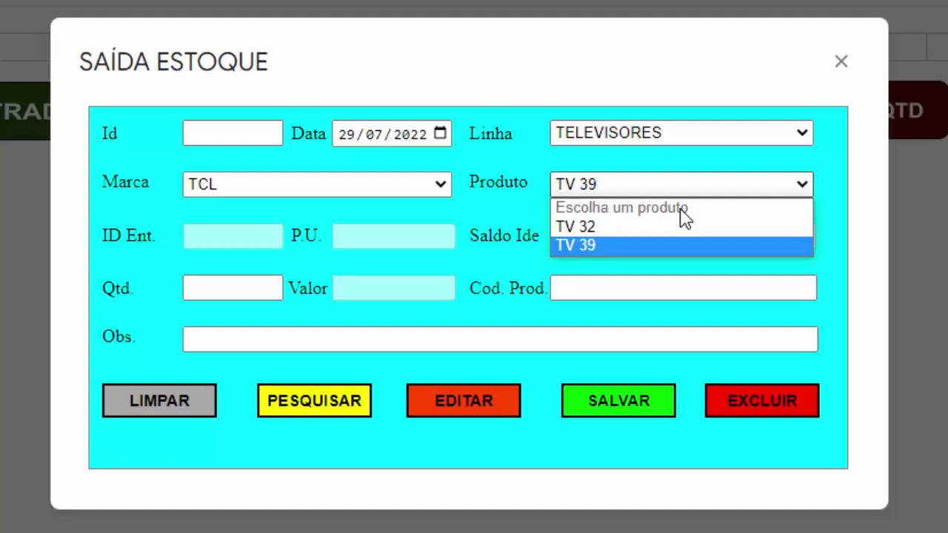
pyautogui.click(631, 227)
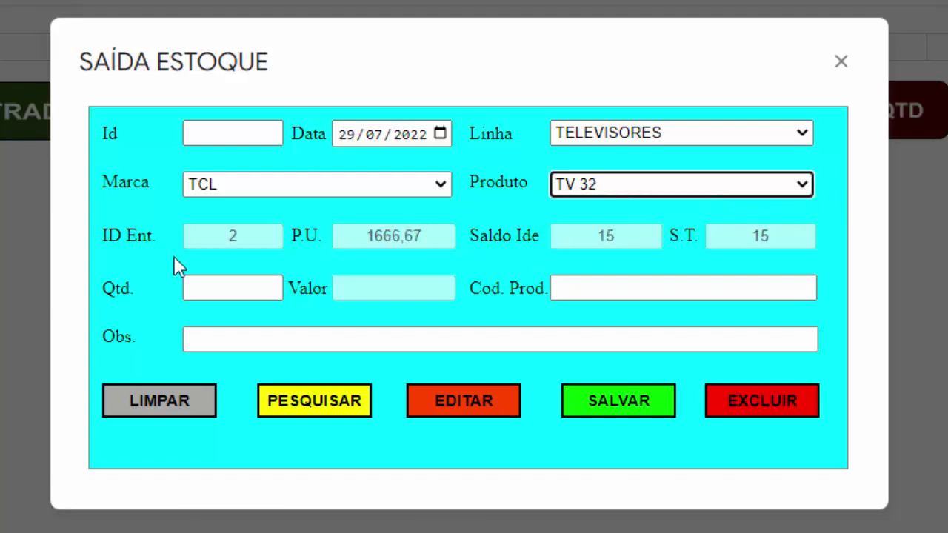
pyautogui.click(601, 236)
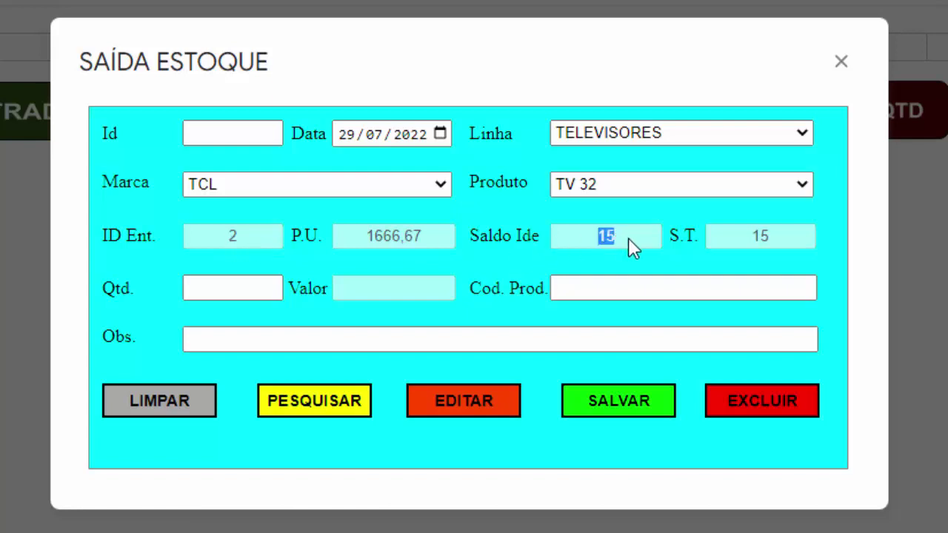
# - Enter quantity 4 (value 6666,68), add the note TESTE, and save the exit
pyautogui.click(234, 289)
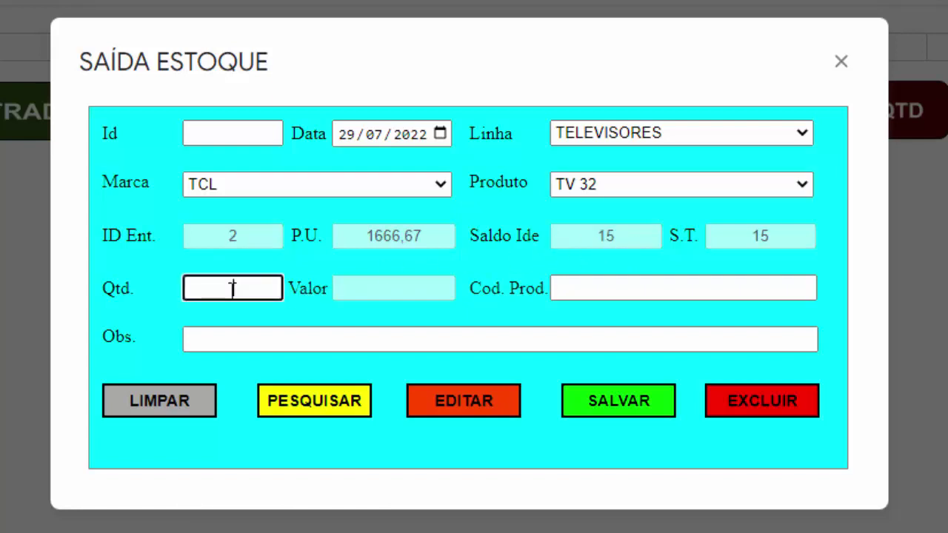
pyautogui.write('4')
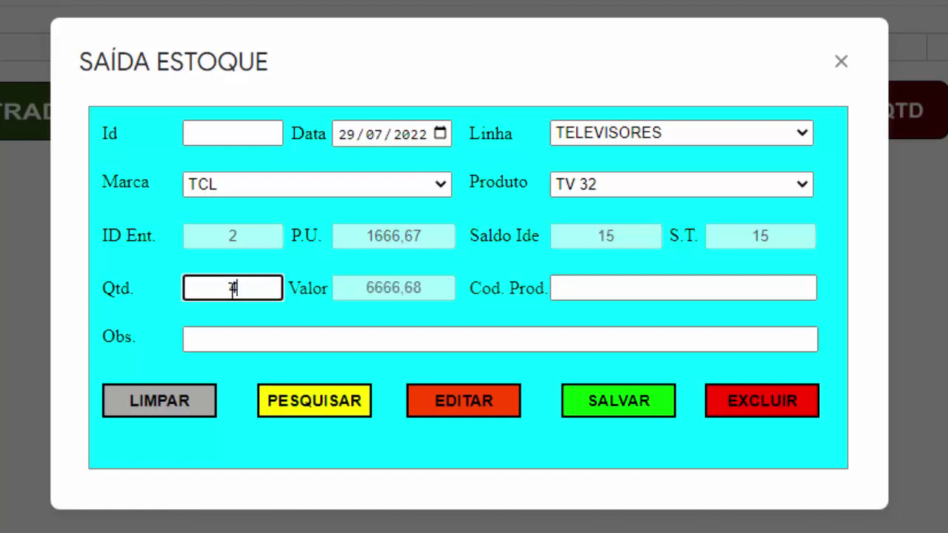
pyautogui.click(366, 290)
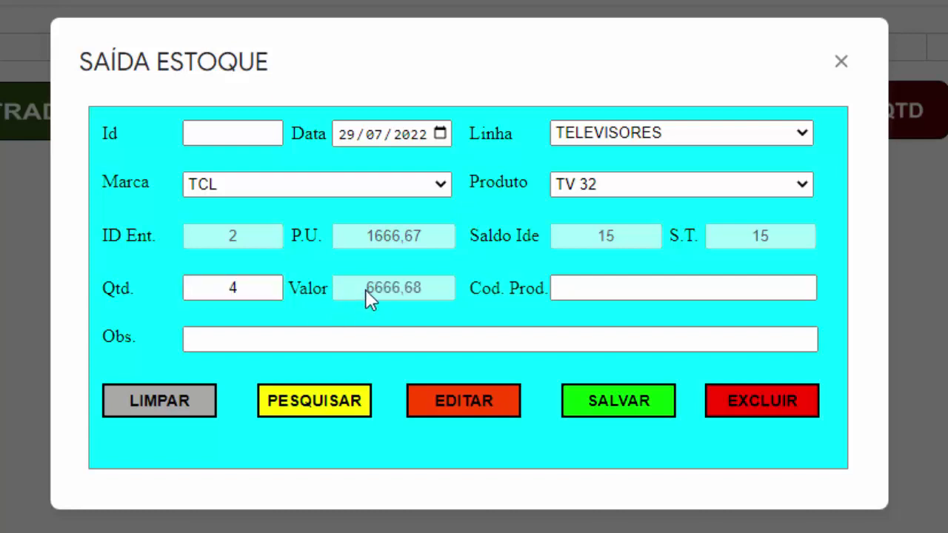
pyautogui.click(429, 285)
pyautogui.moveTo(246, 291); pyautogui.dragTo(196, 289)
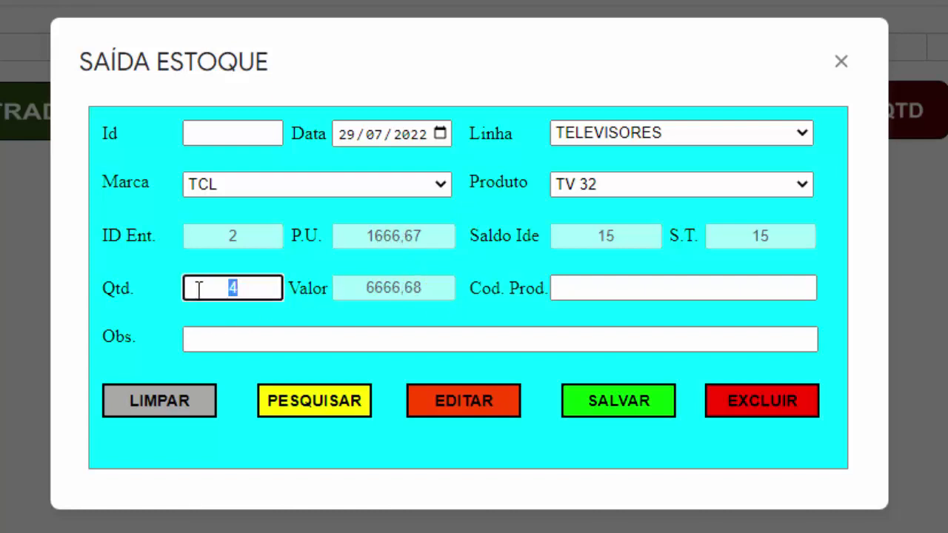
pyautogui.click(284, 339)
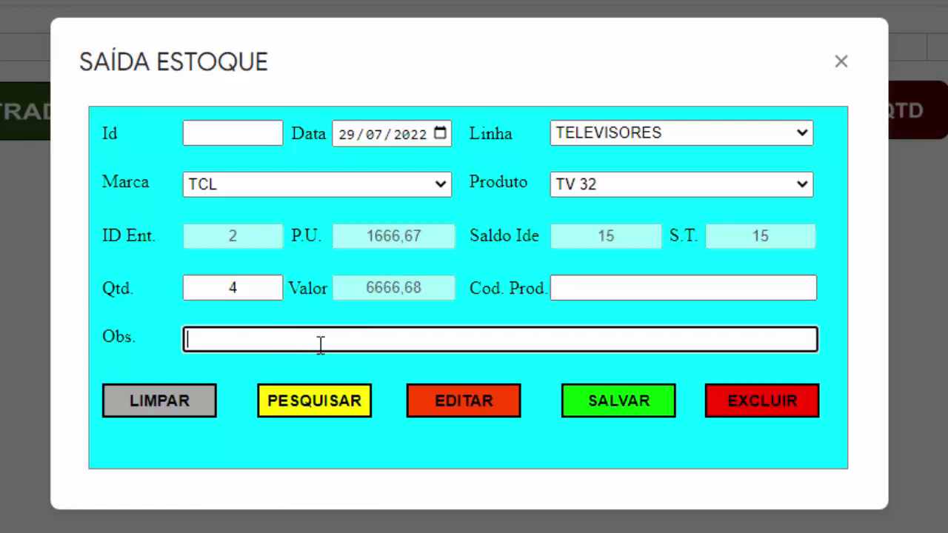
pyautogui.write('TESTE')
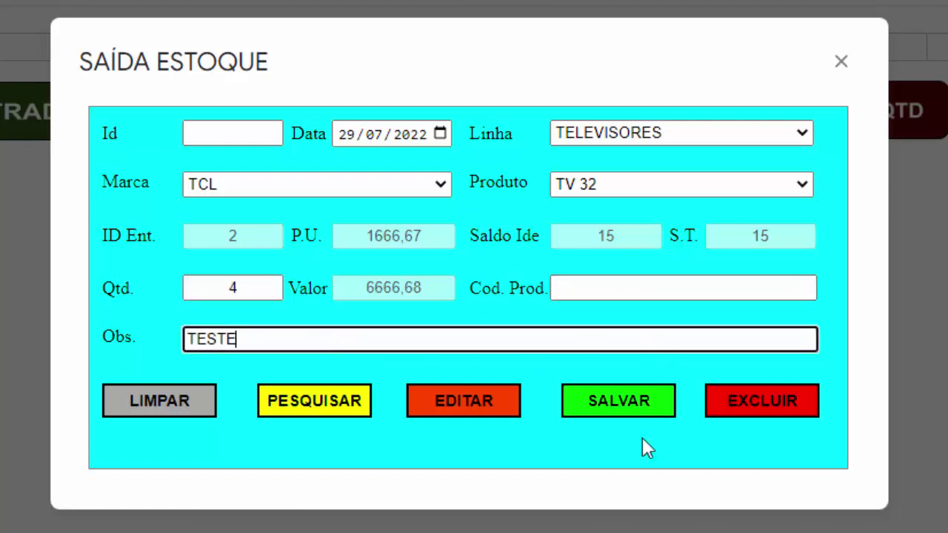
pyautogui.click(612, 414)
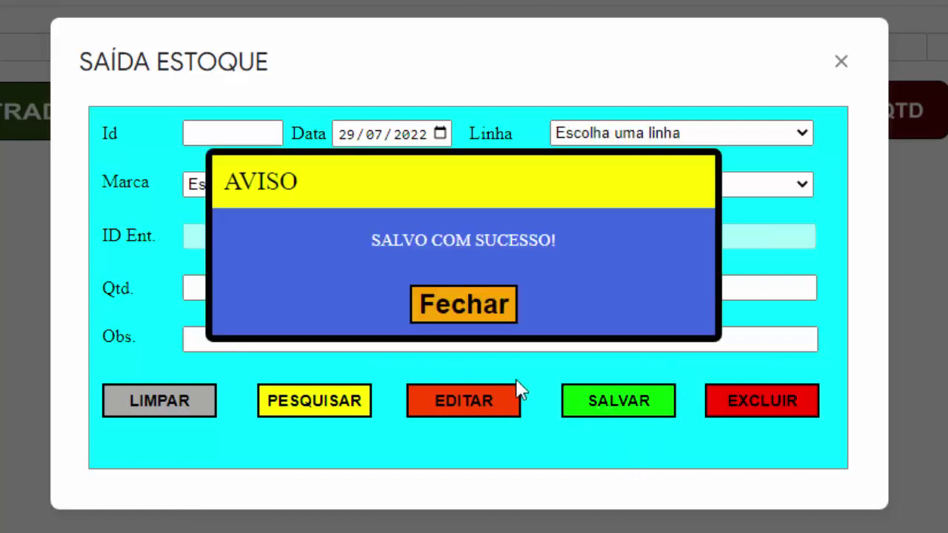
# - Close the SALVO COM SUCESSO notice and place the cursor in the Id field
pyautogui.click(460, 318)
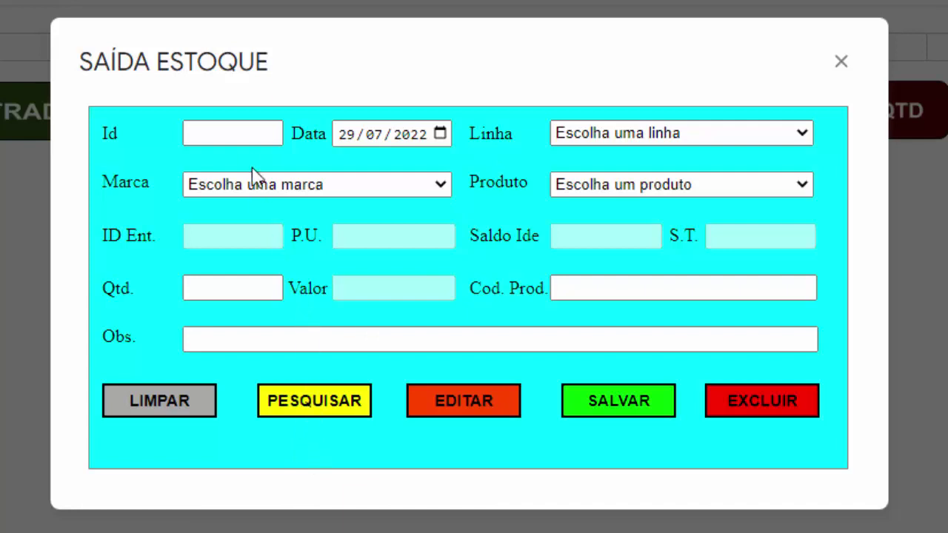
pyautogui.click(235, 133)
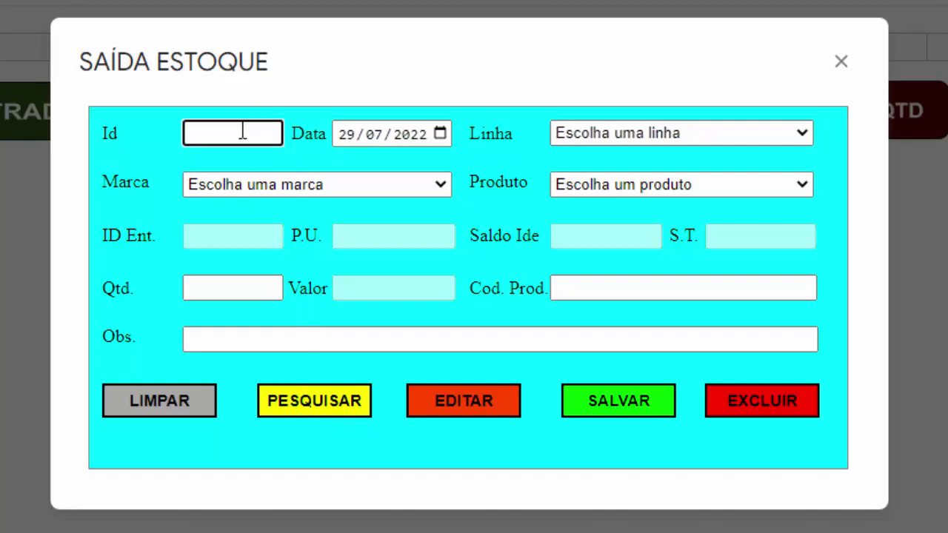
pyautogui.write('1')
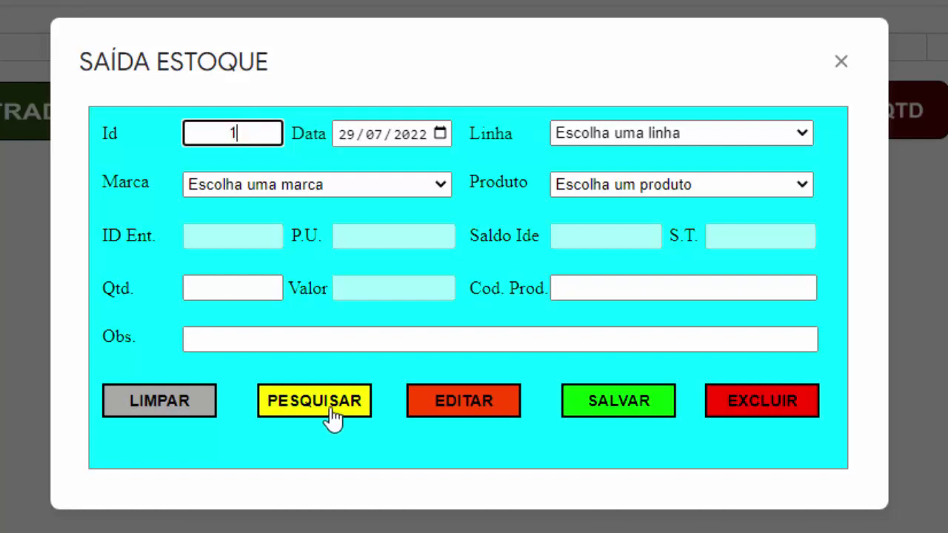
pyautogui.click(329, 417)
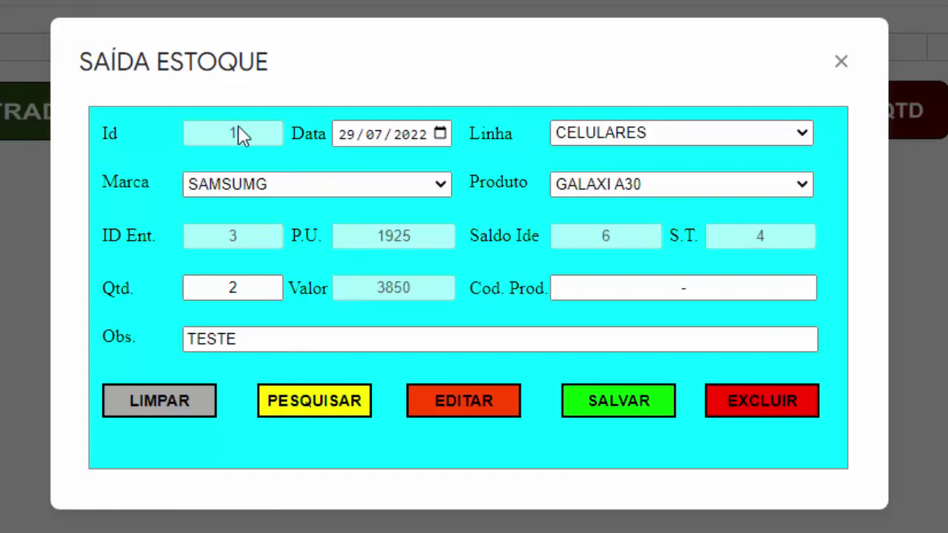
pyautogui.click(149, 411)
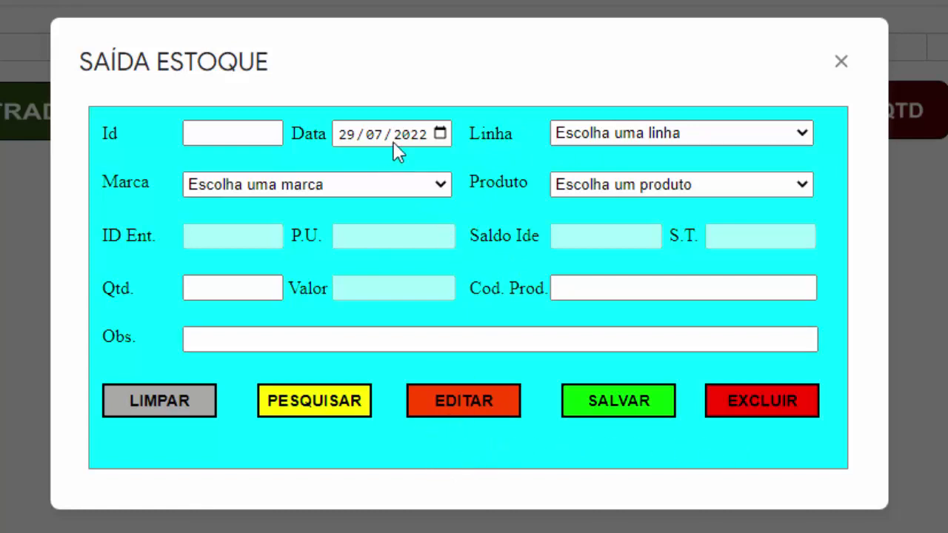
pyautogui.click(440, 136)
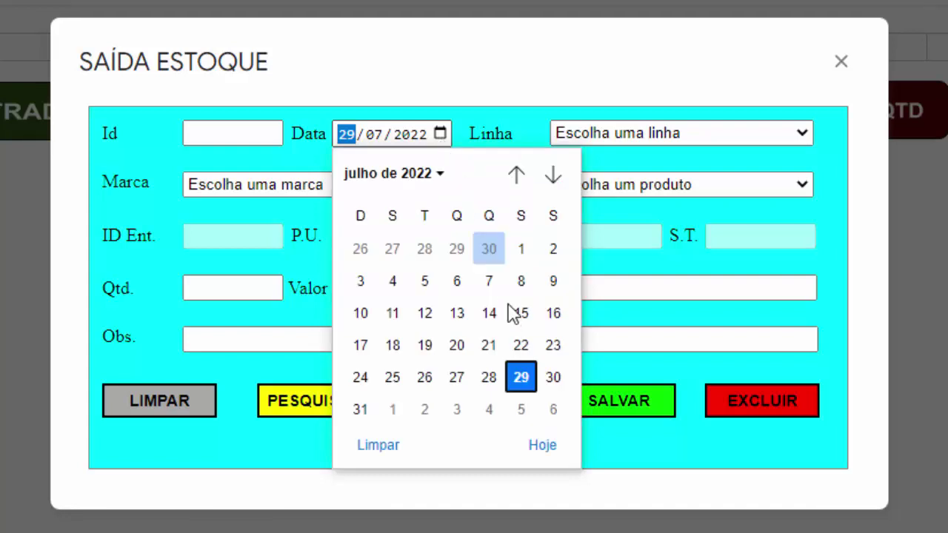
pyautogui.click(522, 379)
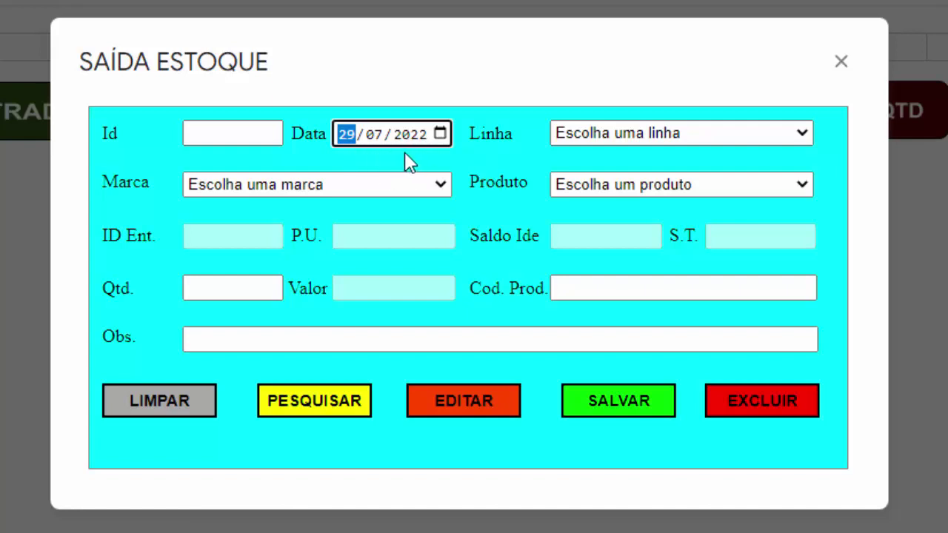
pyautogui.click(440, 136)
pyautogui.click(521, 377)
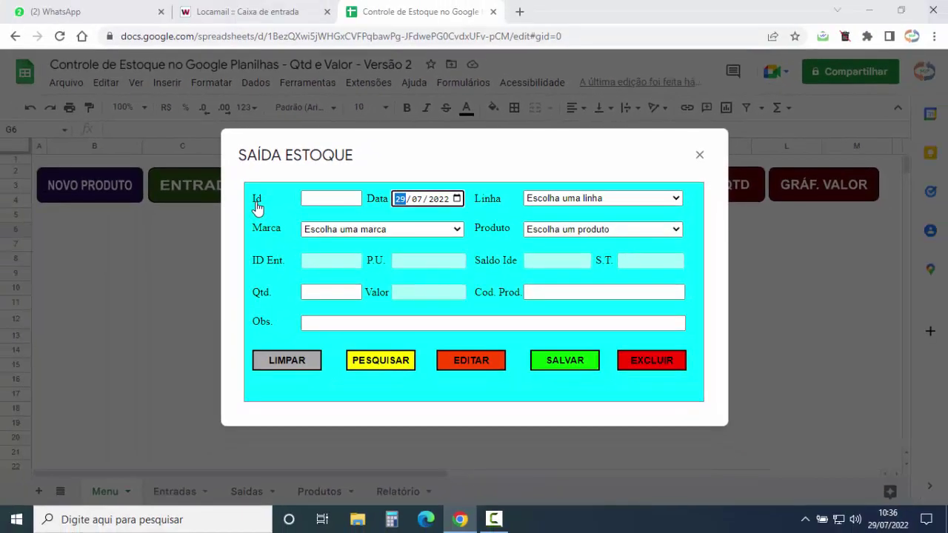
# - Pick the SAMSUMG GALAXI A30 row in the filter list to load exit record 1
pyautogui.click(257, 207)
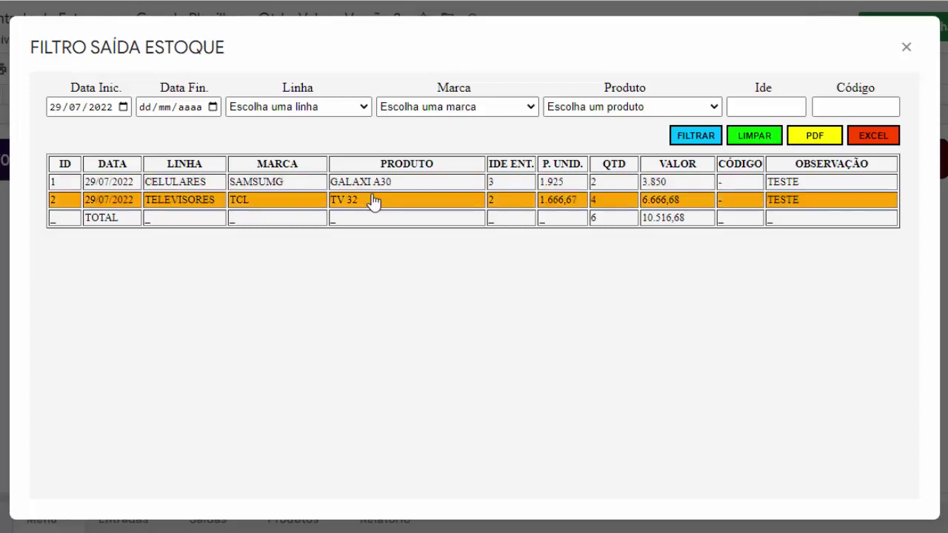
pyautogui.doubleClick(273, 188)
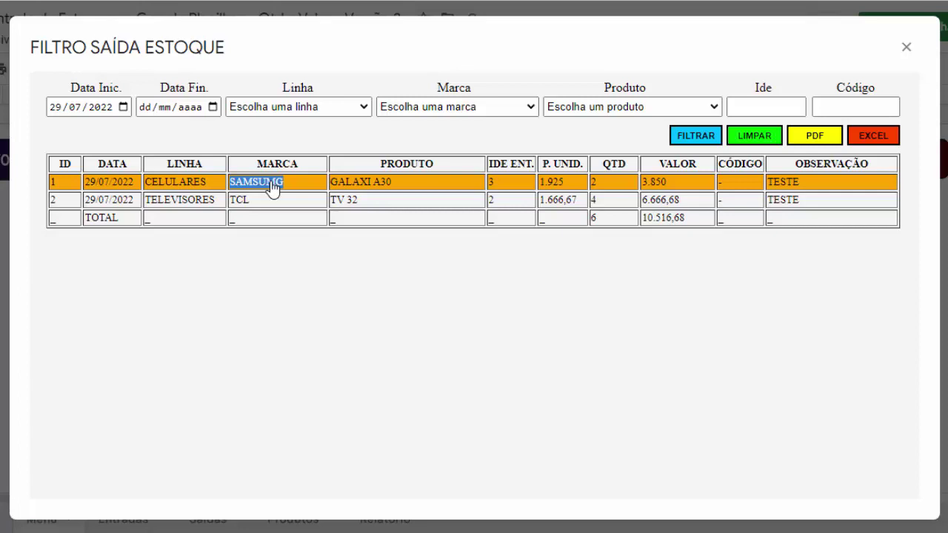
pyautogui.click(272, 187)
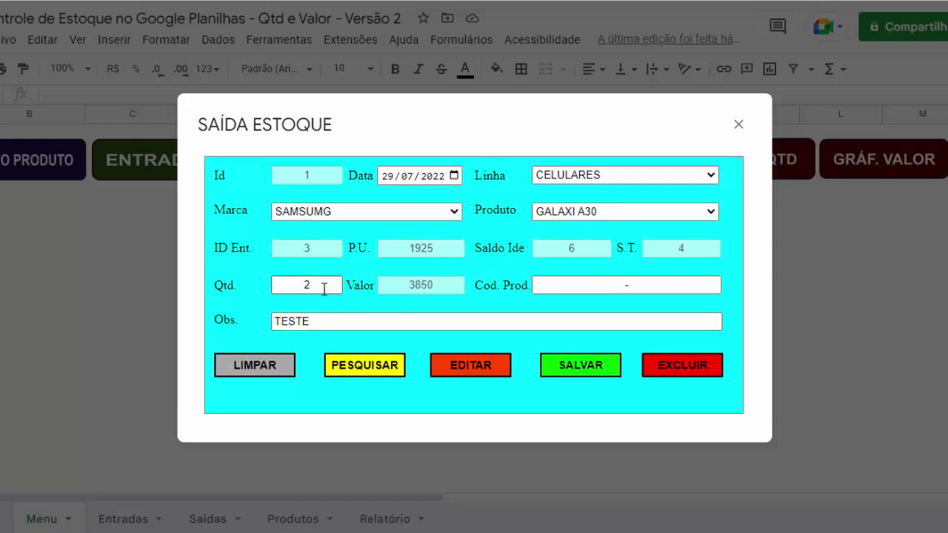
# - Replace quantity 2 with 3 and save the edit, making the value 5775,00
pyautogui.moveTo(324, 289); pyautogui.dragTo(275, 287)
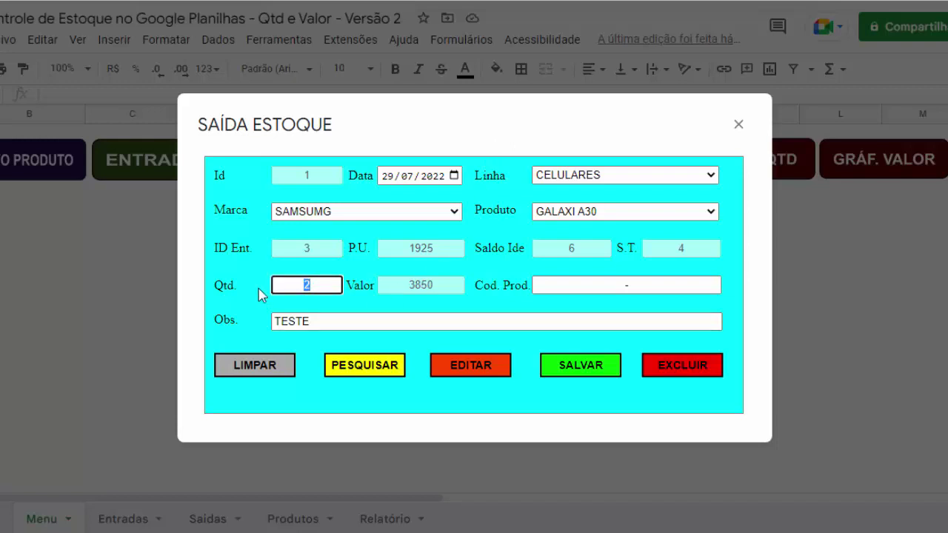
pyautogui.write('3')
pyautogui.click(466, 377)
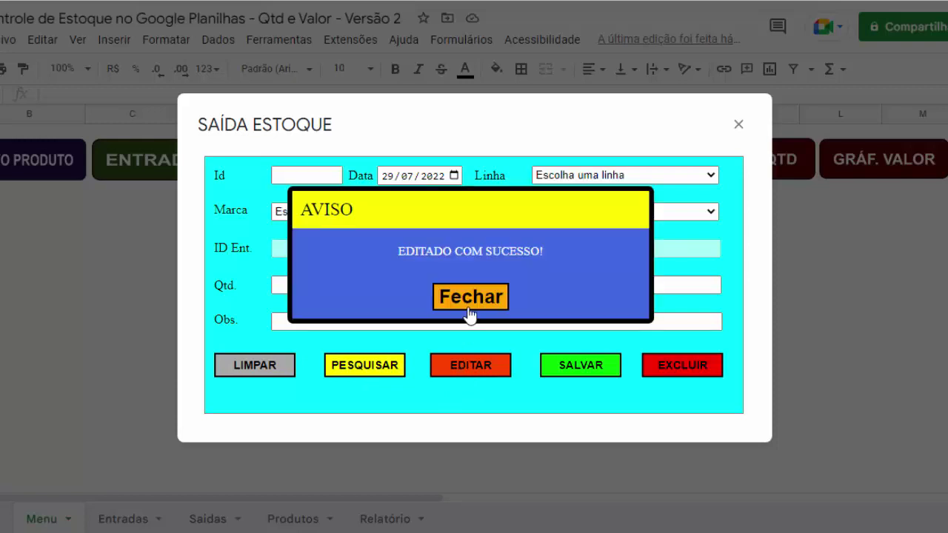
# - Dismiss the edit notice, clear the exit date, and load the TV 32 exit record
pyautogui.click(469, 304)
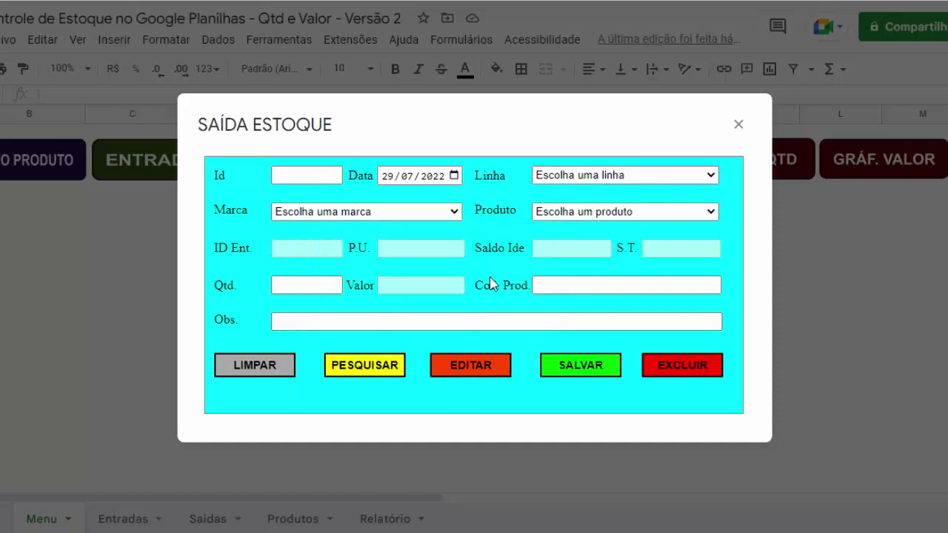
pyautogui.click(454, 176)
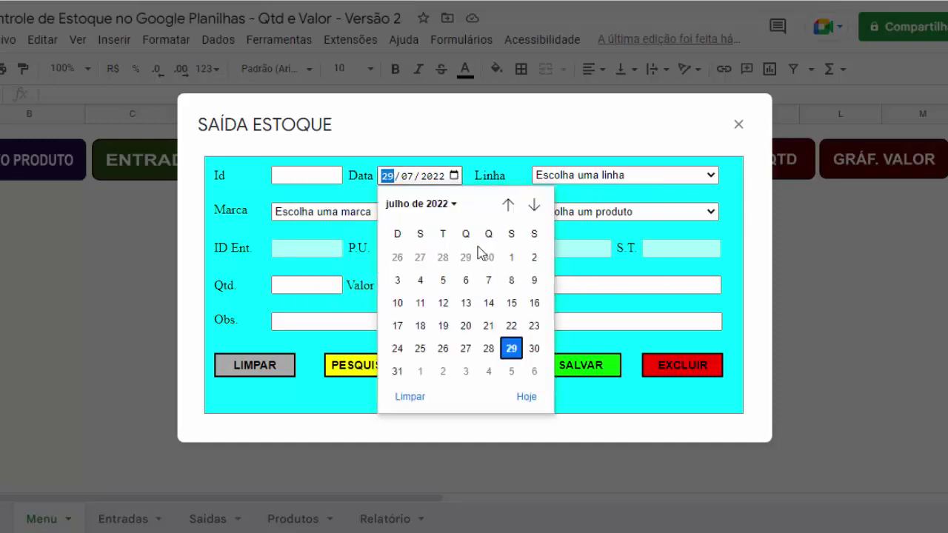
pyautogui.click(419, 399)
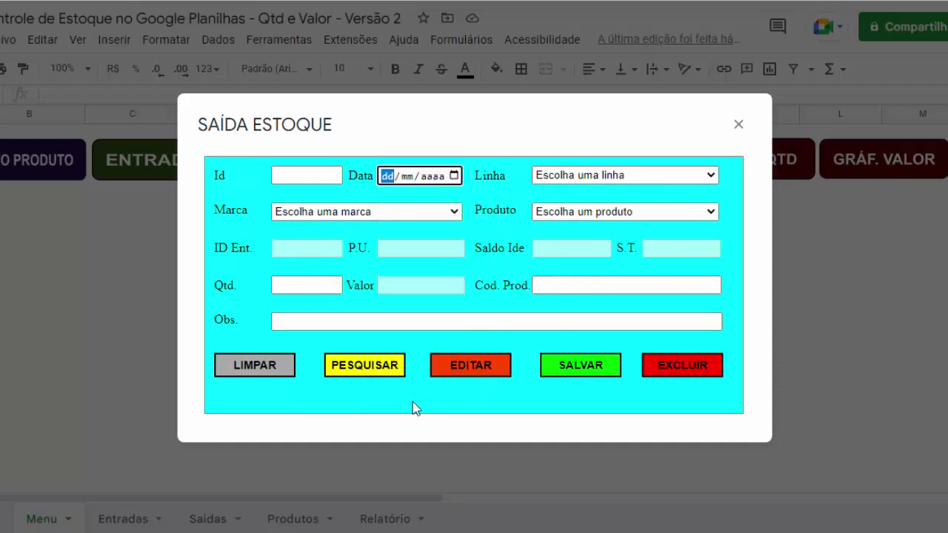
pyautogui.click(220, 179)
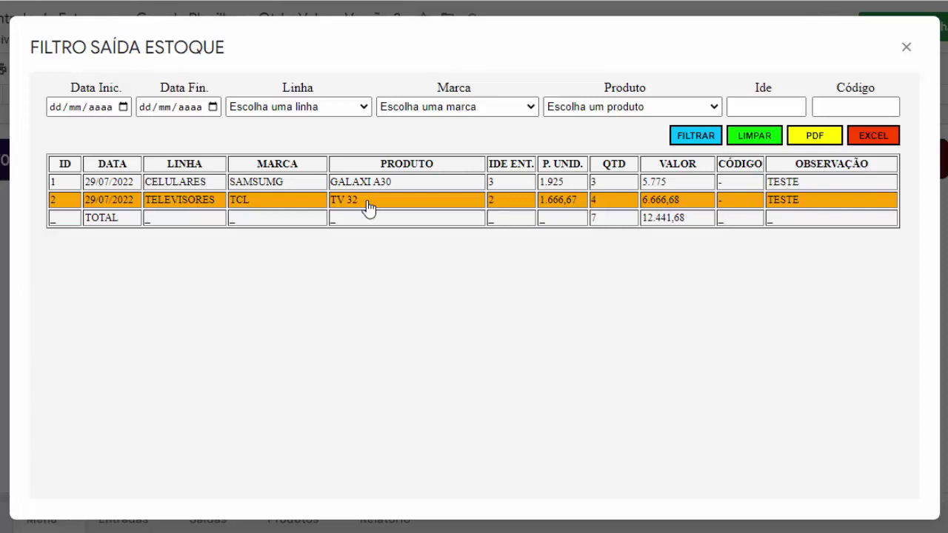
pyautogui.click(369, 206)
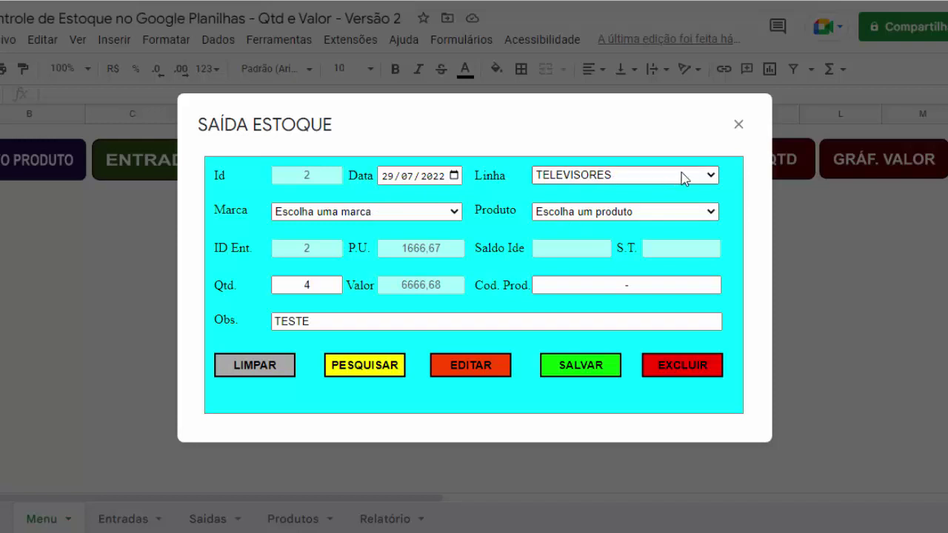
# - Delete the TV 32 exit record after one cancelled attempt, then open FILTRO SAÍDA ESTOQUE
pyautogui.click(683, 374)
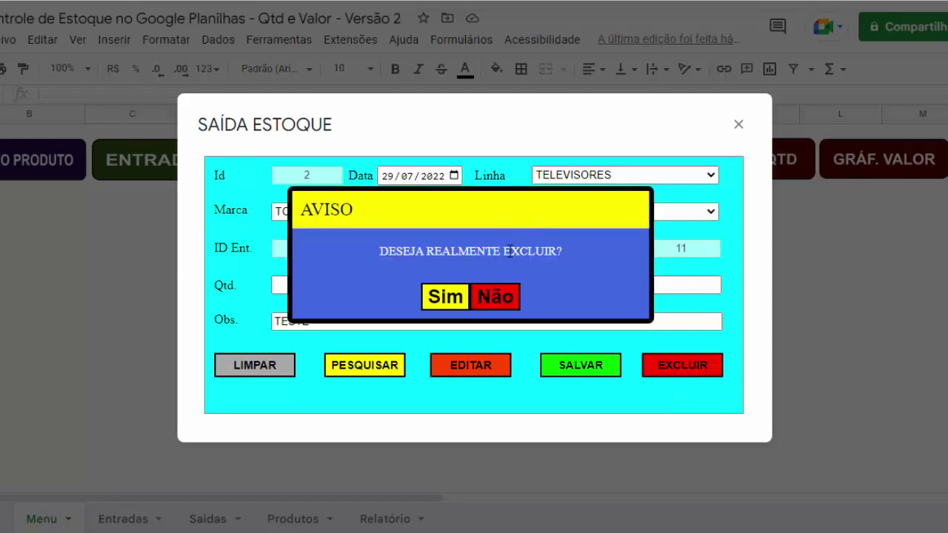
pyautogui.click(502, 300)
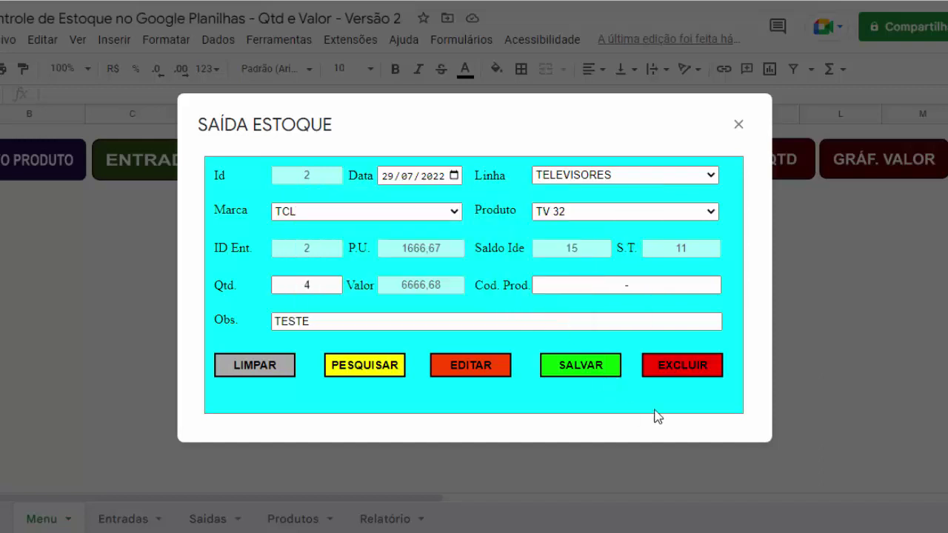
pyautogui.click(682, 374)
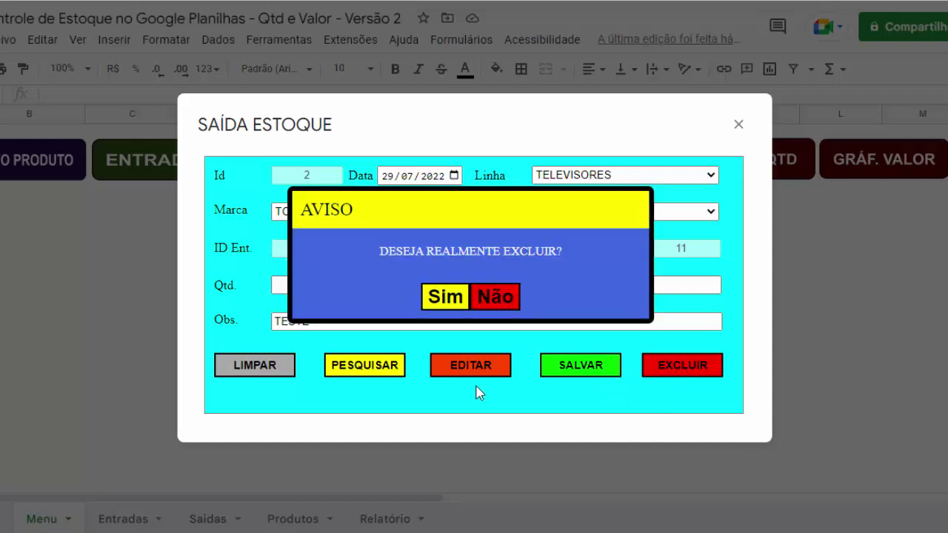
pyautogui.click(446, 299)
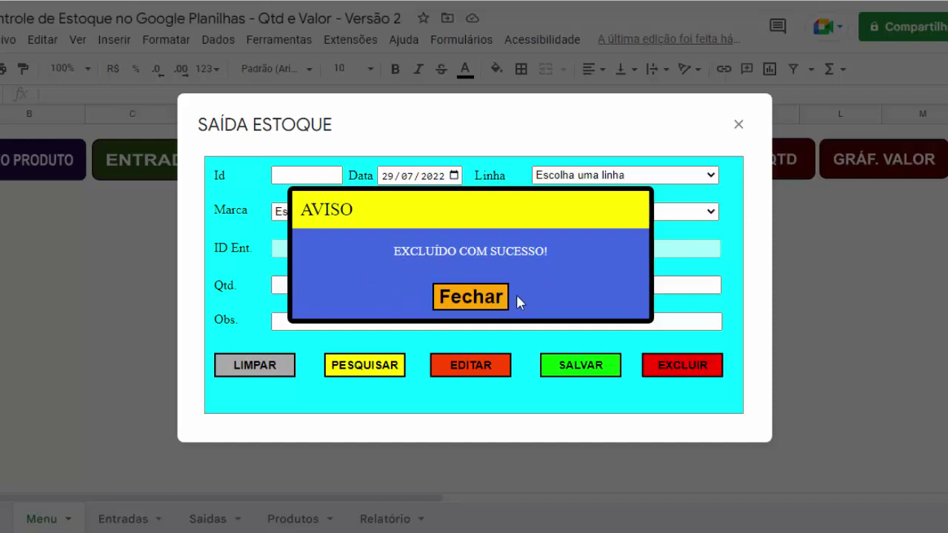
pyautogui.click(472, 306)
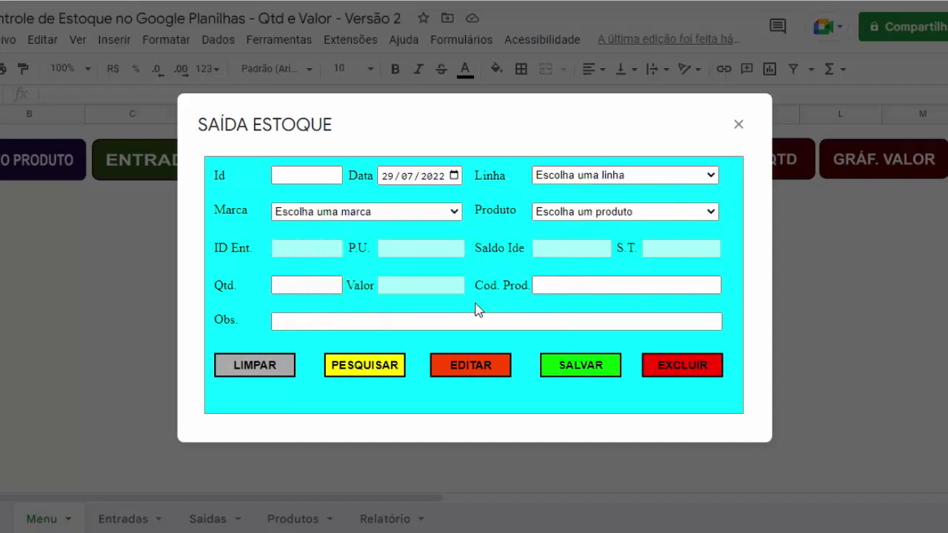
pyautogui.click(221, 183)
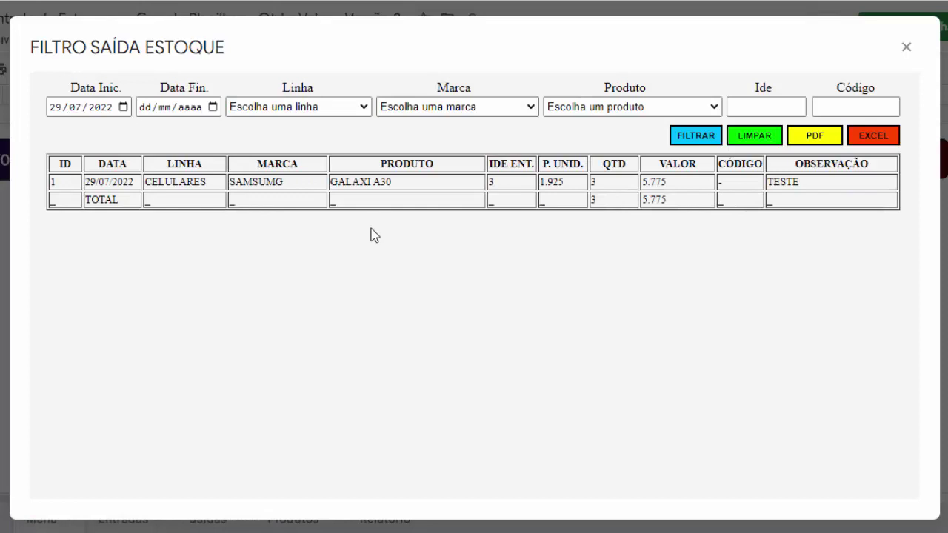
# - Reload the GALAXI A30 exit record (quantity 3) into SAÍDA ESTOQUE, then clear the form
pyautogui.click(400, 189)
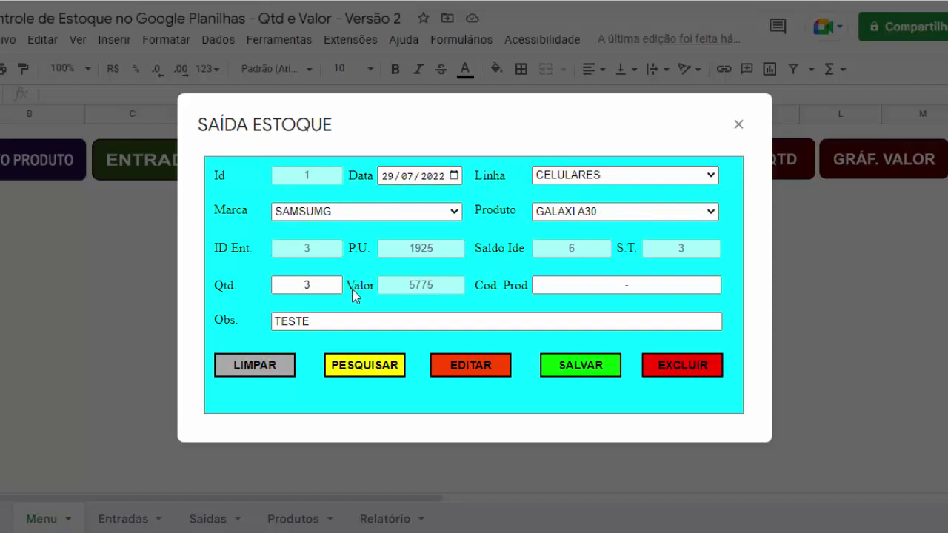
pyautogui.click(252, 379)
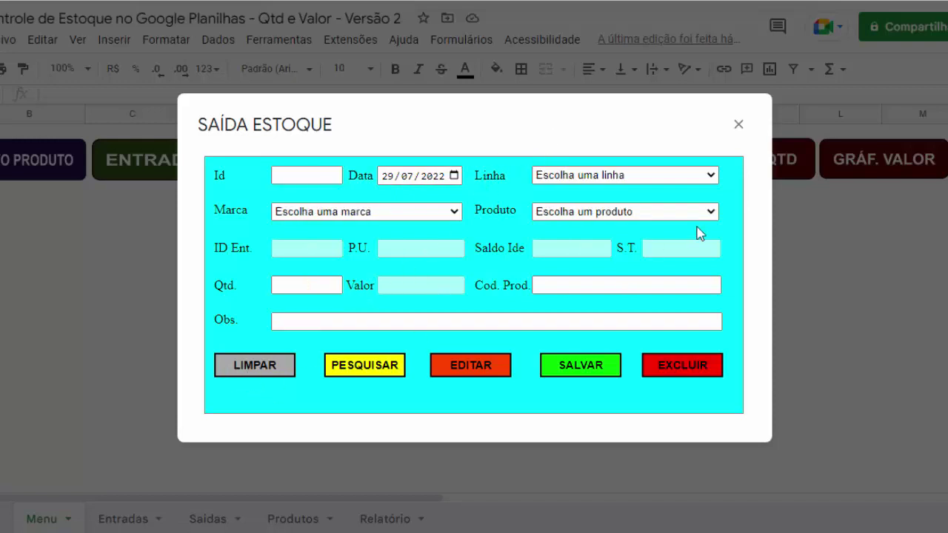
# - Select TELEVISORES as line, TCL as brand and TV 32 as product
pyautogui.click(710, 176)
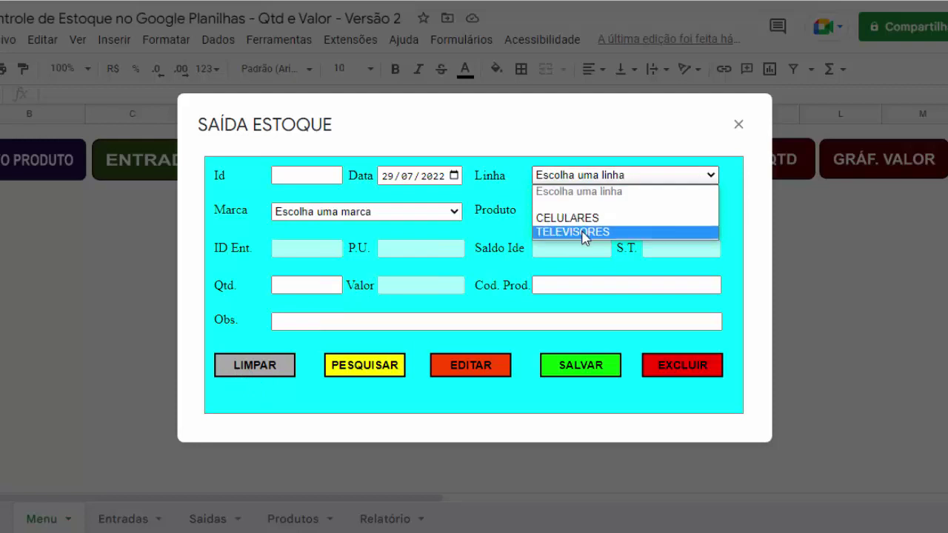
pyautogui.click(563, 232)
pyautogui.click(453, 213)
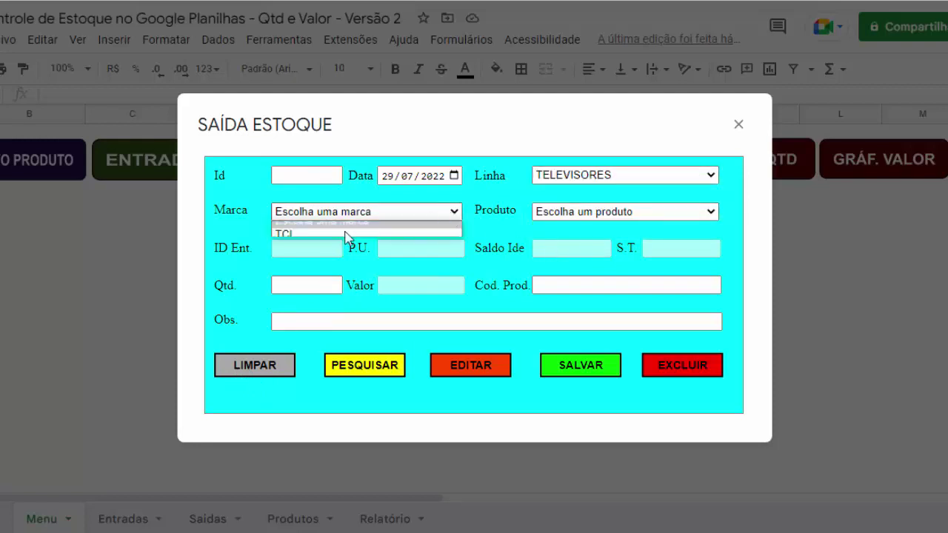
pyautogui.click(345, 238)
pyautogui.click(449, 213)
pyautogui.click(329, 241)
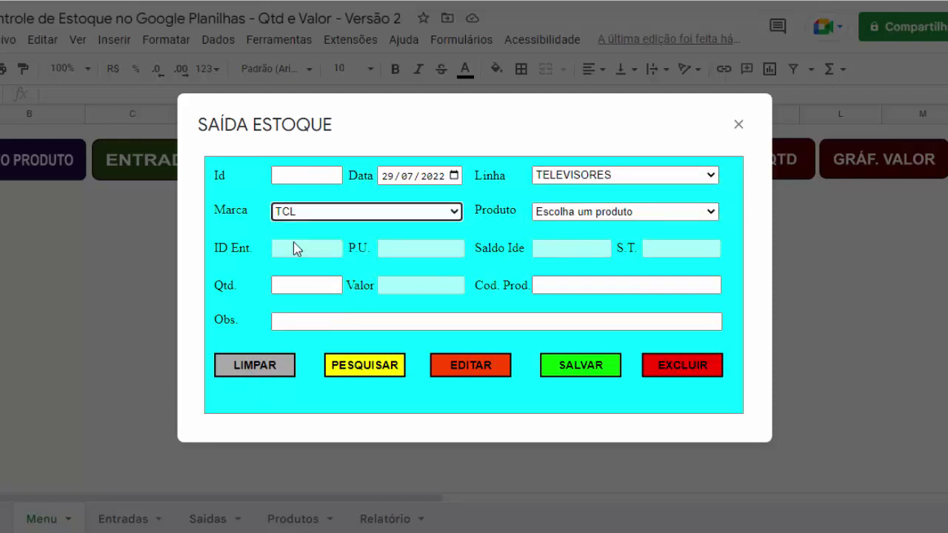
pyautogui.click(635, 214)
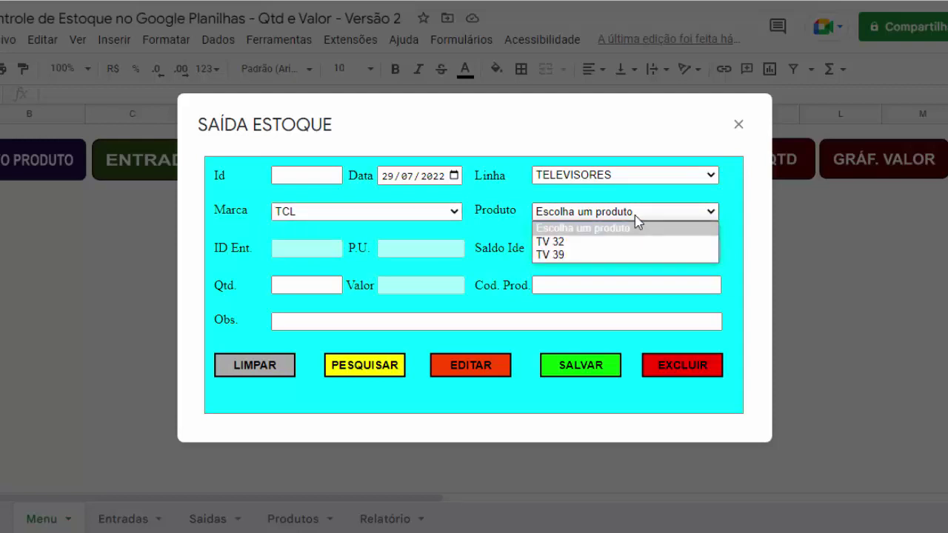
pyautogui.click(591, 243)
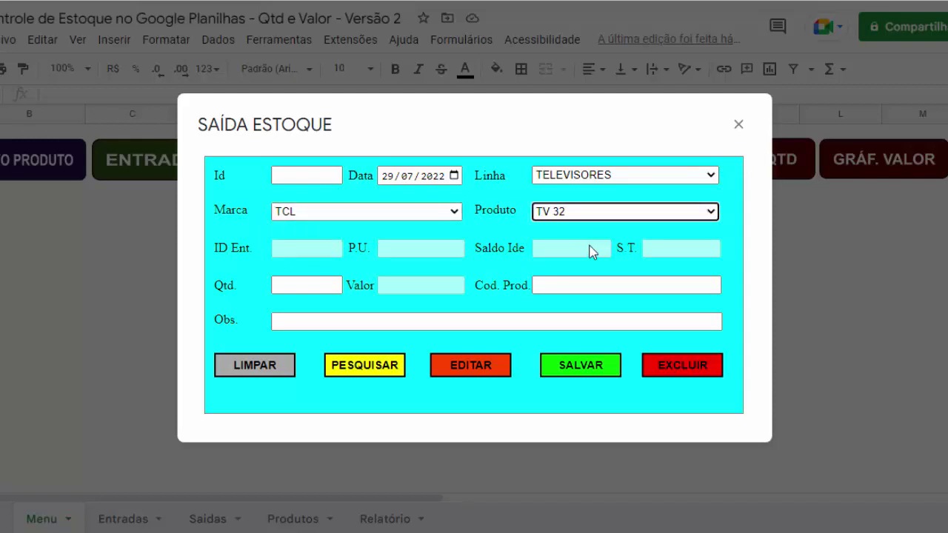
# - Enter quantity 5 and the note TESTE, then save the stock exit
pyautogui.click(304, 285)
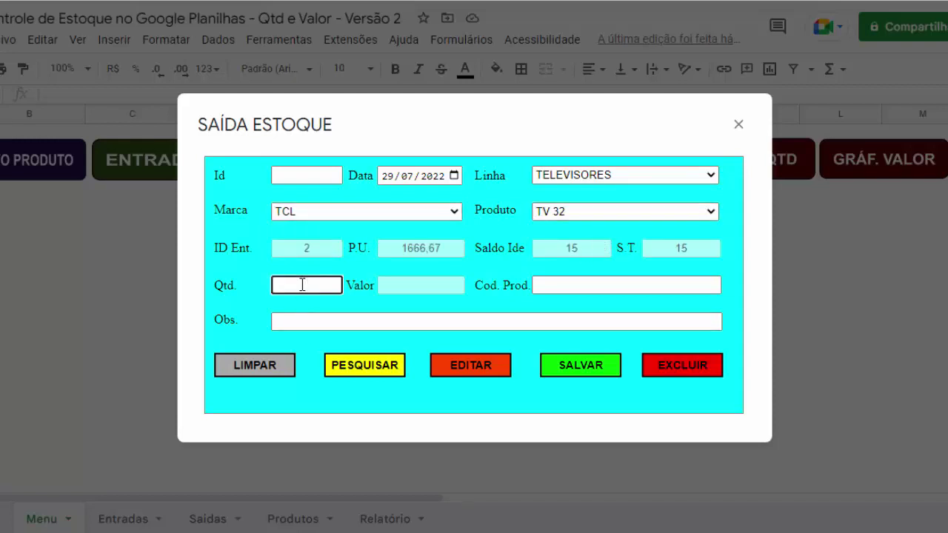
pyautogui.write('5')
pyautogui.click(557, 289)
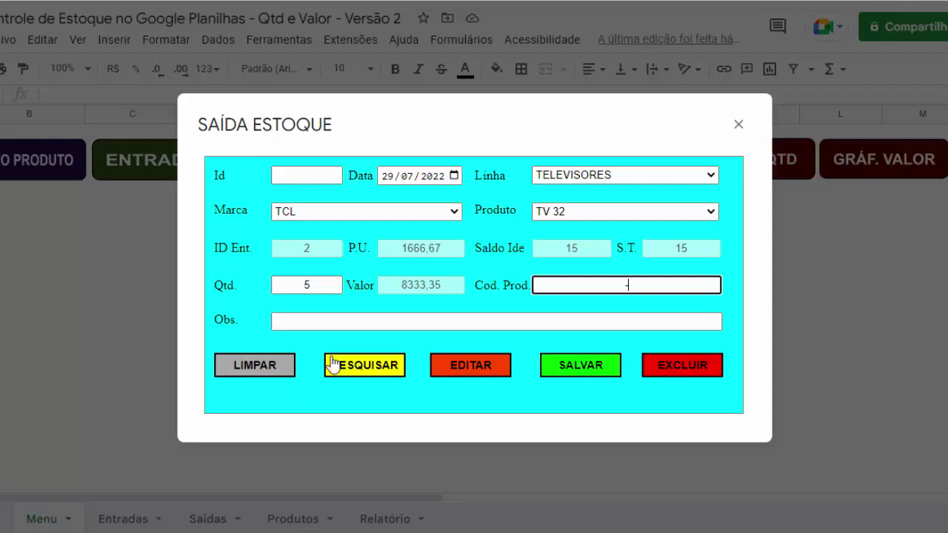
pyautogui.click(310, 322)
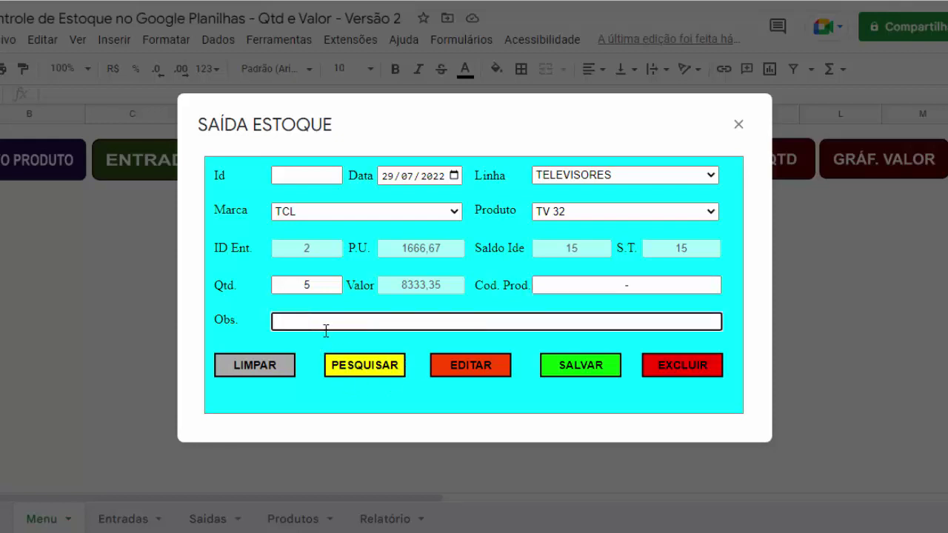
pyautogui.write('TESTE')
pyautogui.click(580, 377)
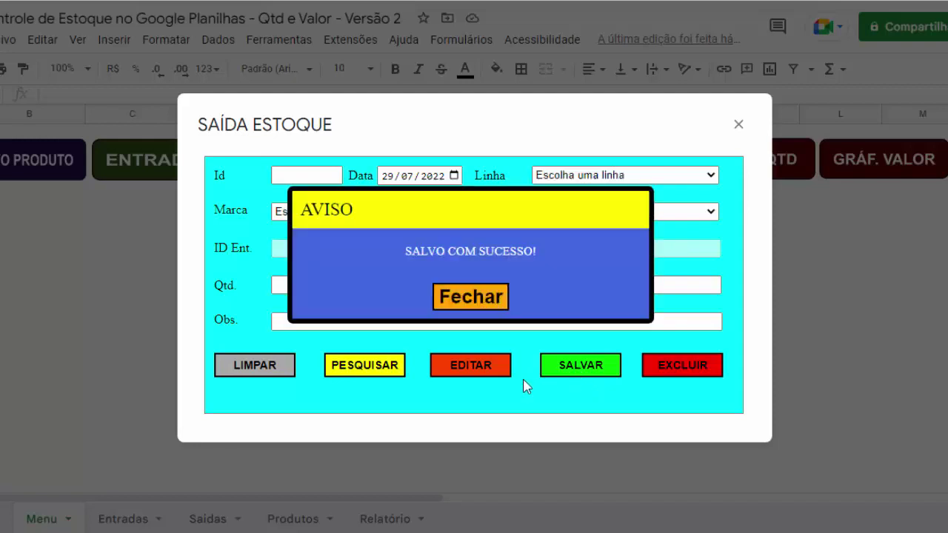
pyautogui.click(463, 305)
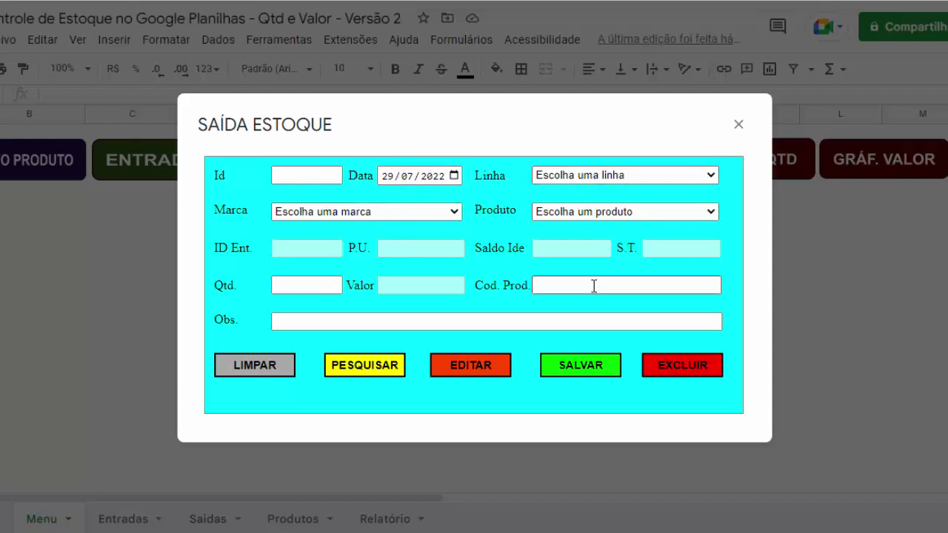
# - Set the product line to CELULARES and search to open the FILTRO SAÍDA ESTOQUE list
pyautogui.click(707, 178)
pyautogui.click(625, 219)
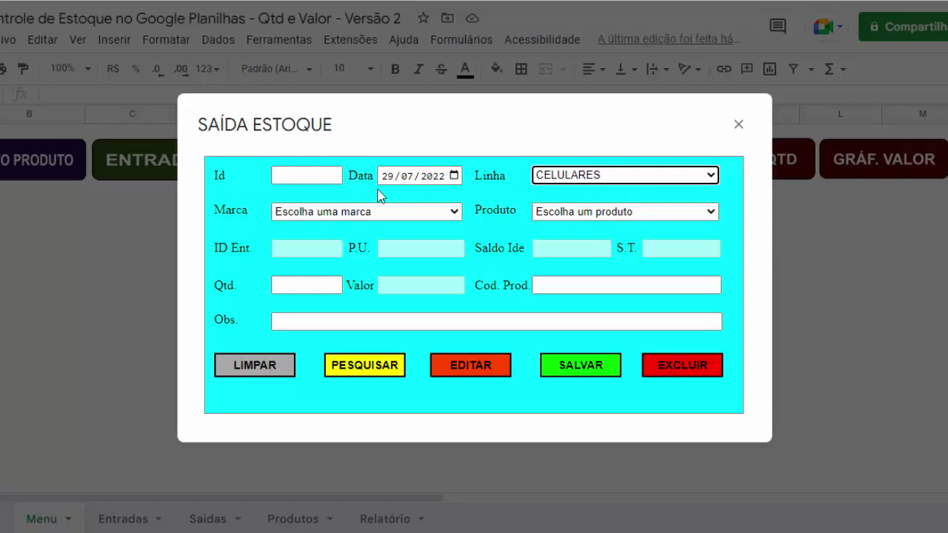
pyautogui.click(220, 180)
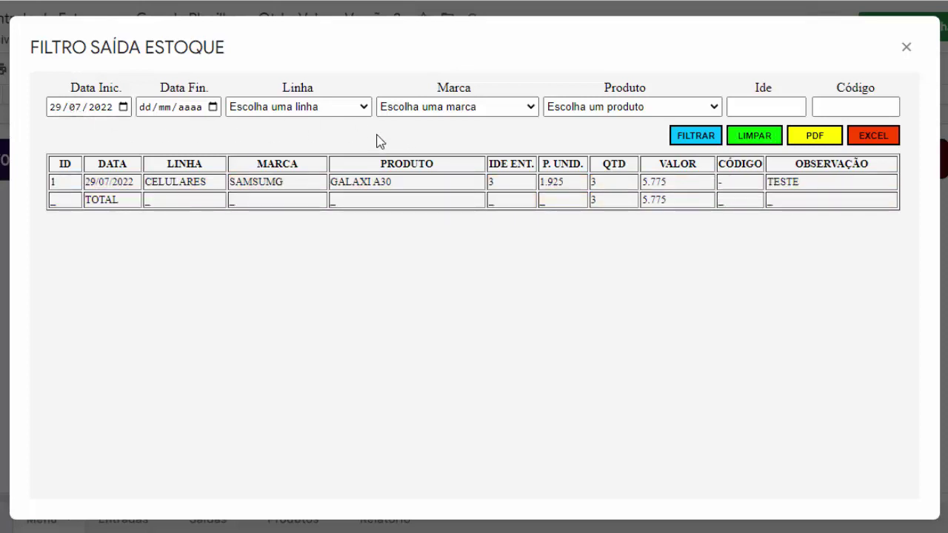
# - Load the SAMSUMG GALAXI A30 exit record into the form, clear it, and close the form
pyautogui.click(400, 189)
pyautogui.click(286, 190)
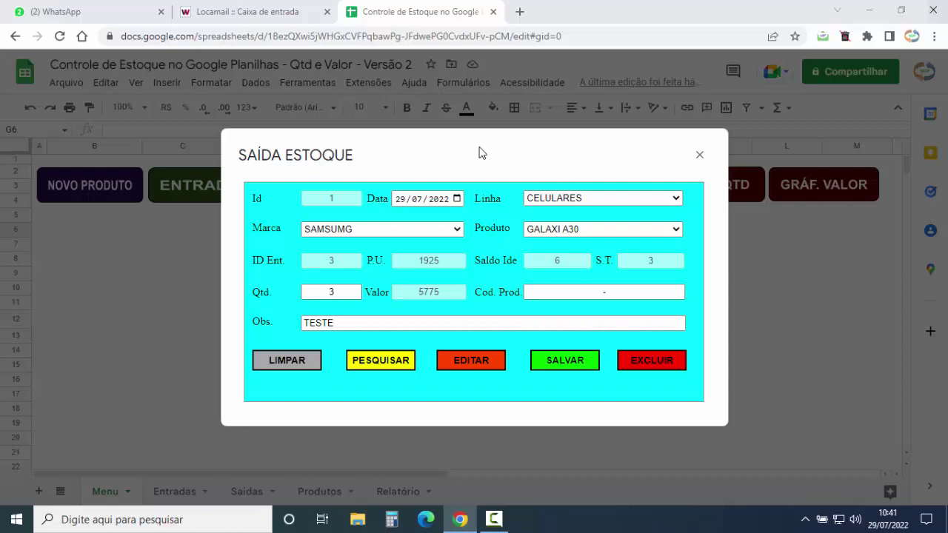
pyautogui.click(279, 363)
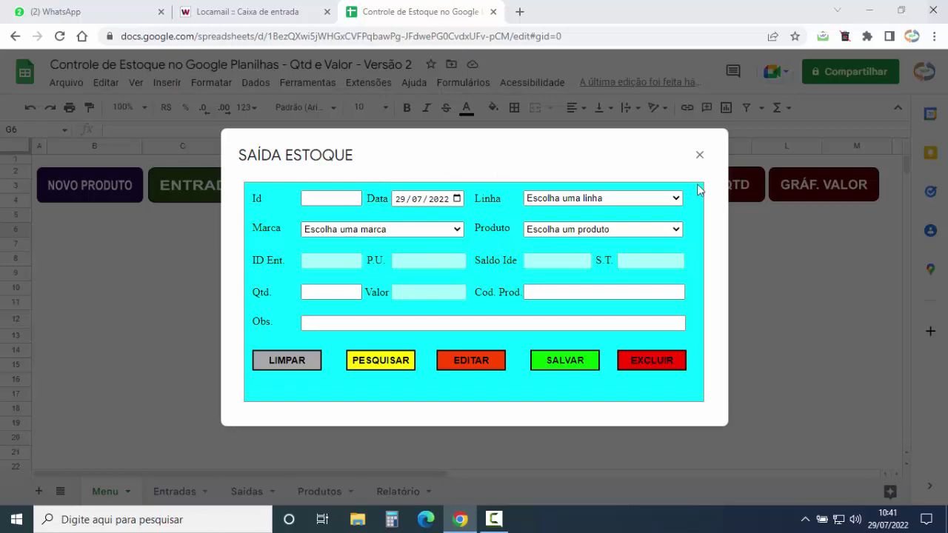
pyautogui.click(699, 156)
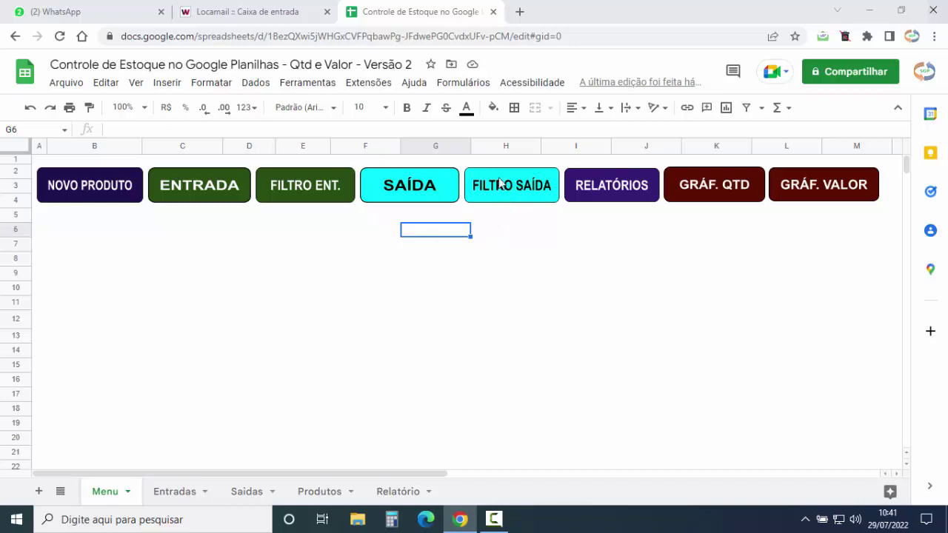
# - Open Formulários > Filtro Saída and clear its date range and results table
pyautogui.click(463, 83)
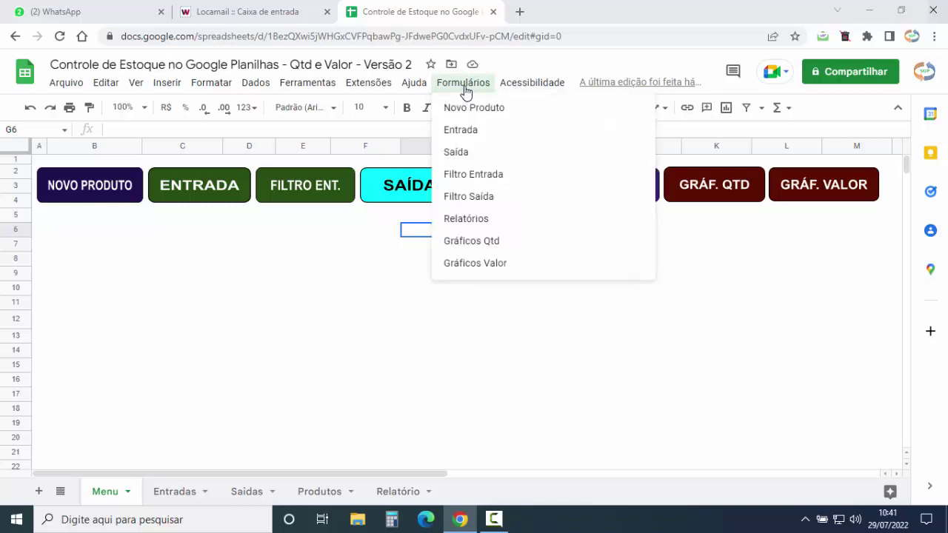
pyautogui.click(474, 196)
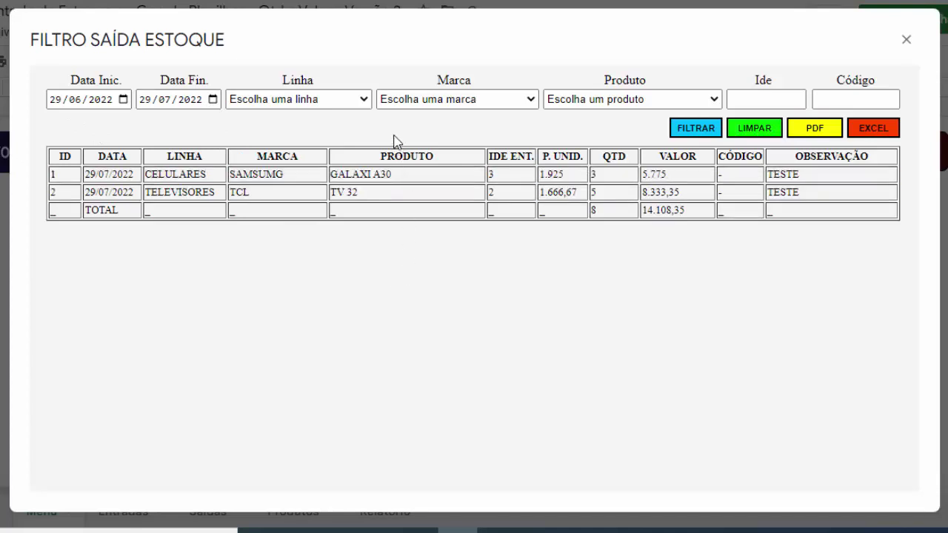
pyautogui.click(758, 139)
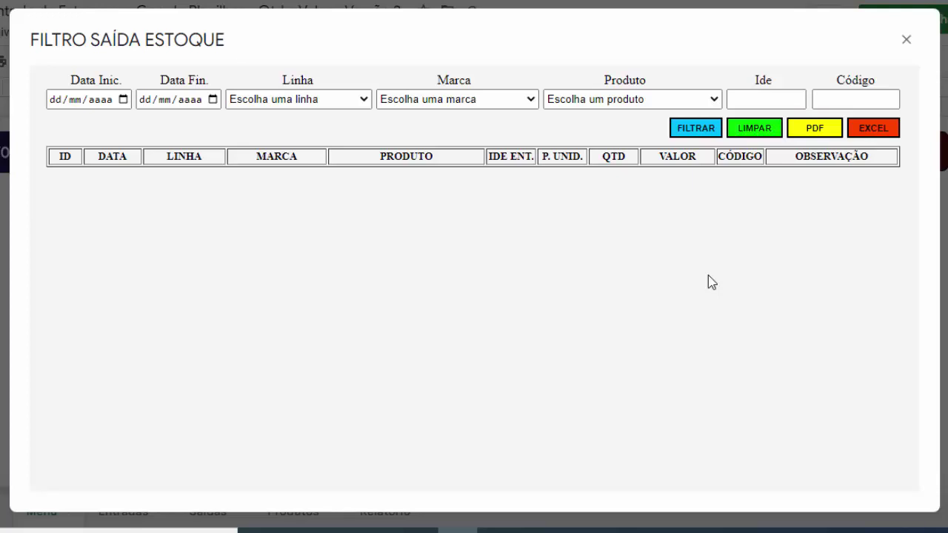
# - List all exits, then filter them by CELULARES, SAMSUMG and GALAXI A30
pyautogui.click(696, 130)
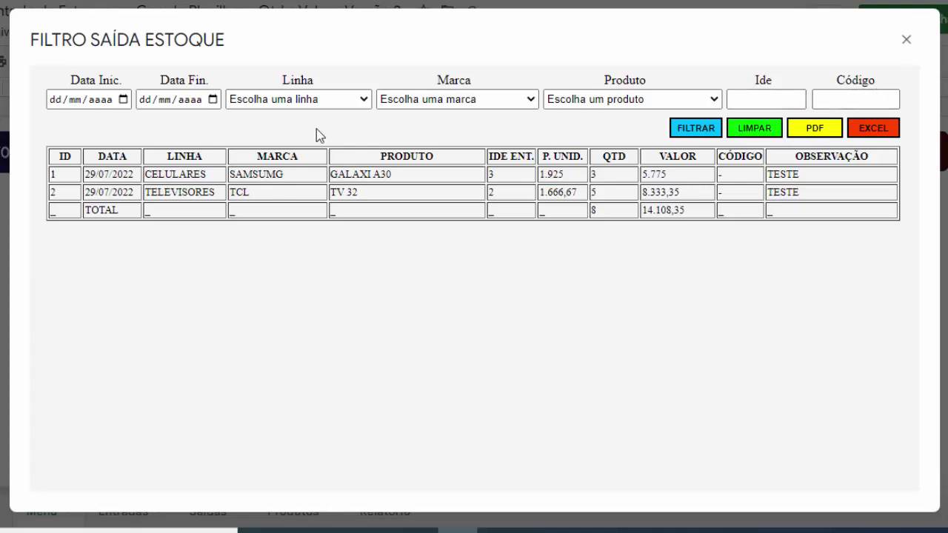
pyautogui.click(366, 101)
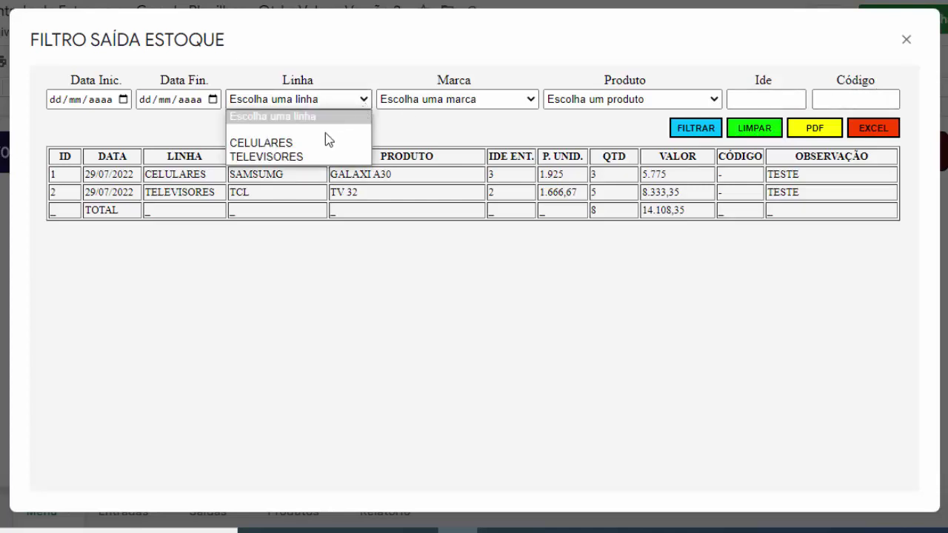
pyautogui.click(301, 145)
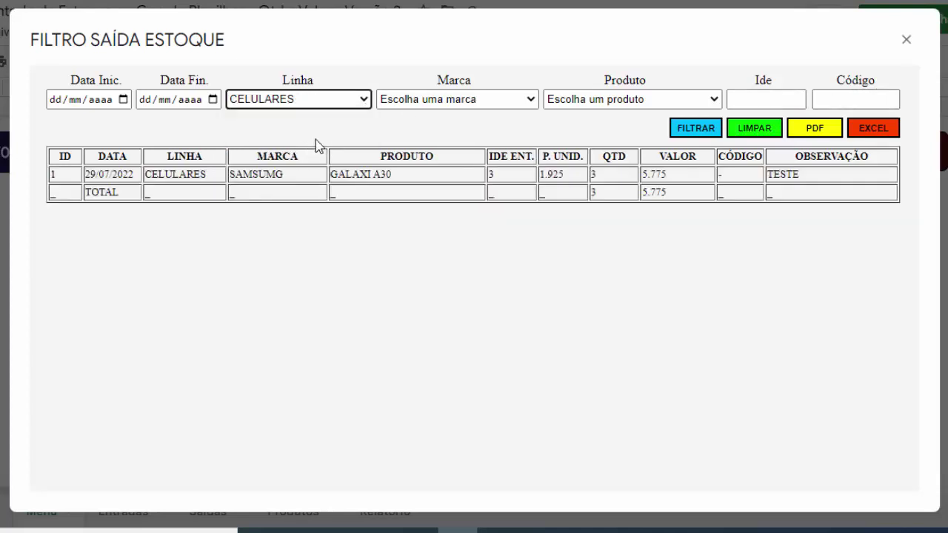
pyautogui.click(530, 101)
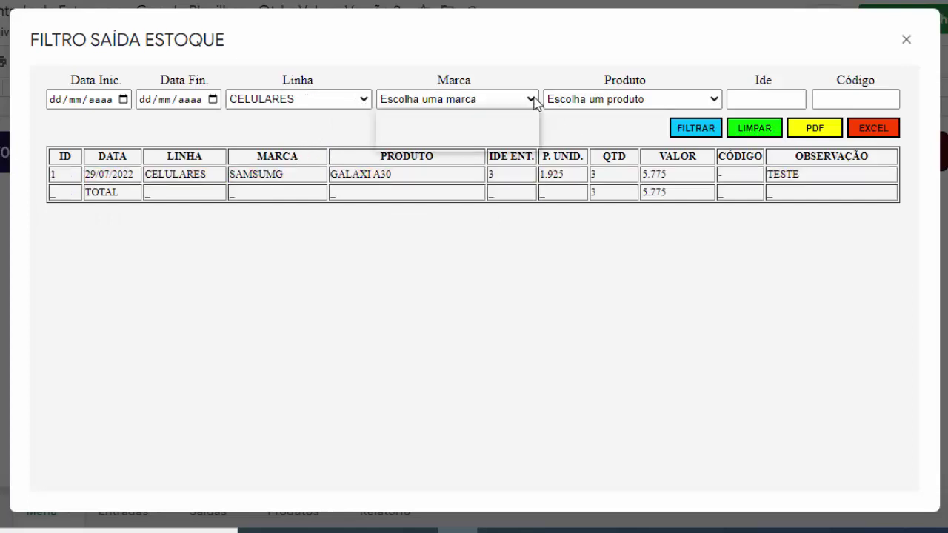
pyautogui.click(436, 143)
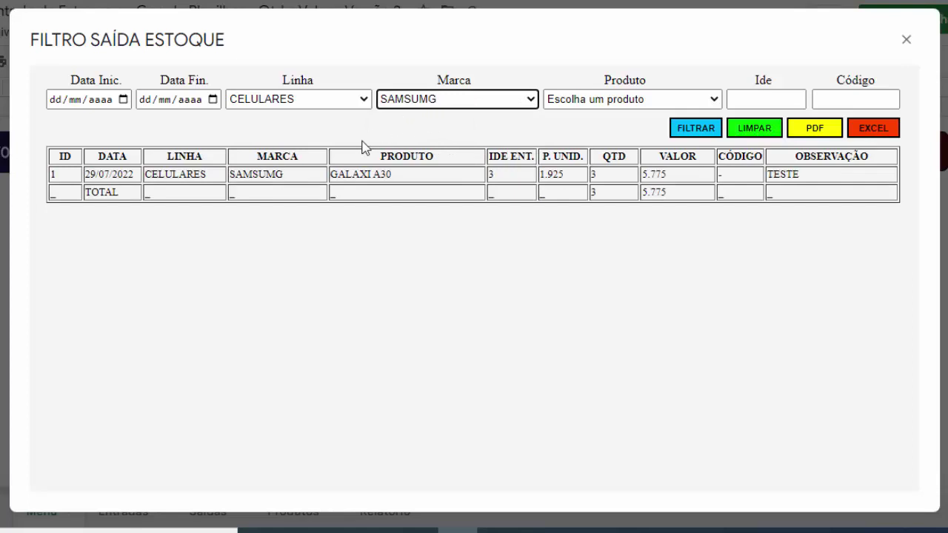
pyautogui.click(714, 101)
pyautogui.click(599, 143)
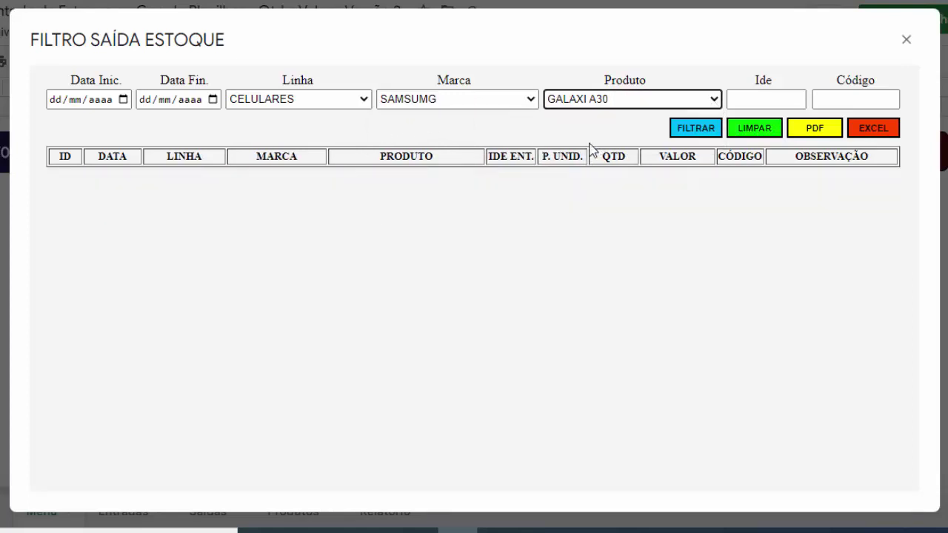
pyautogui.click(700, 126)
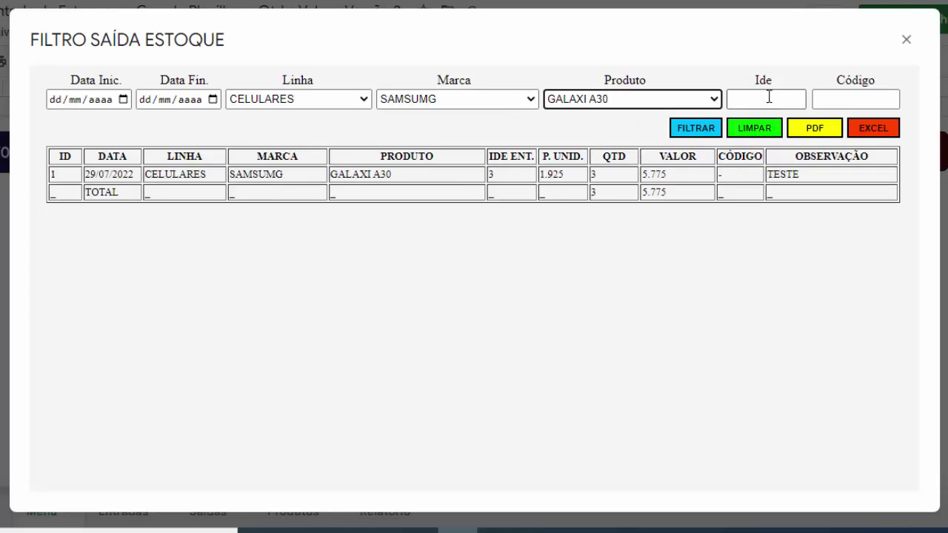
# - Add entry id 3 to the filter and move on to the product code filter
pyautogui.click(773, 97)
pyautogui.write('3')
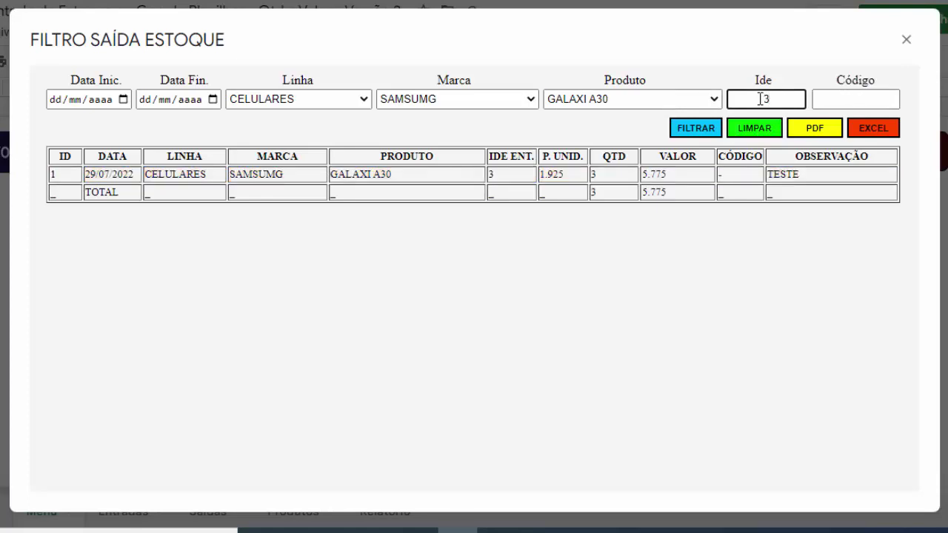
pyautogui.press('Return')
pyautogui.click(863, 99)
pyautogui.write('-')
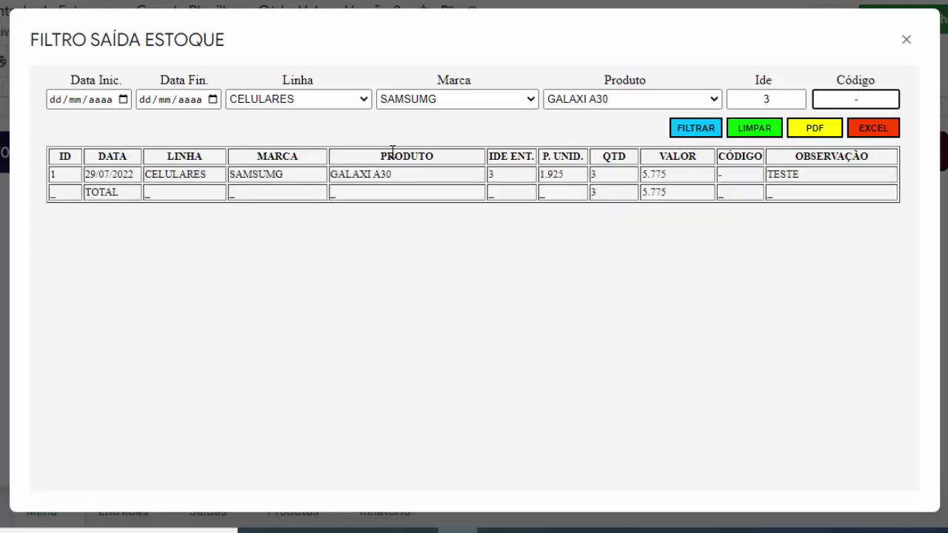
# - Set dates 29/07/2022 to 30/07/2022 and open exit record 1 (GALAXI A30, quantity 3) in SAÍDA ESTOQUE
pyautogui.click(123, 99)
pyautogui.click(181, 273)
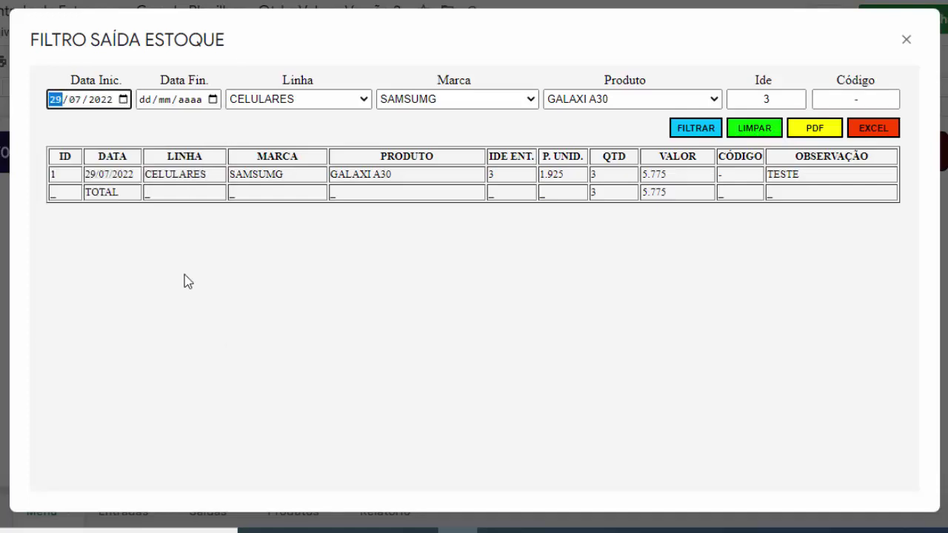
pyautogui.click(175, 128)
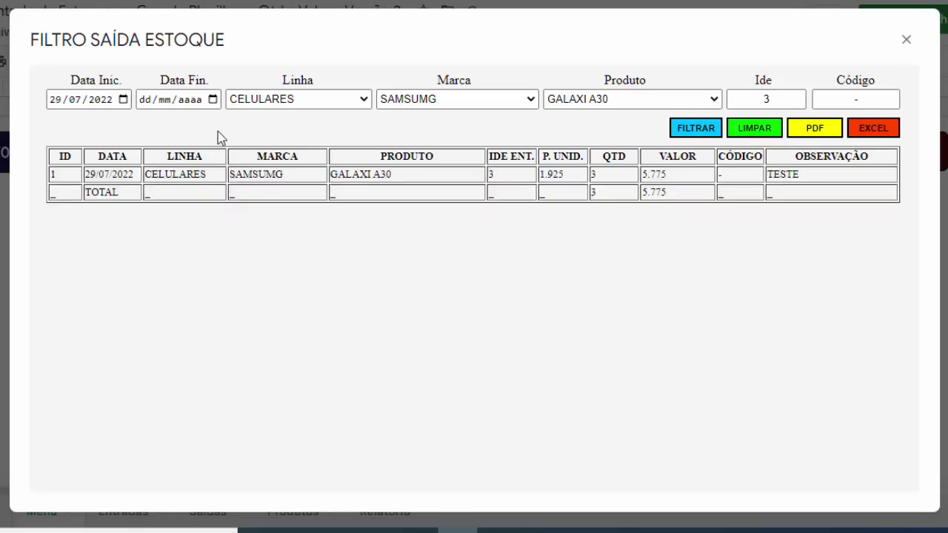
pyautogui.click(213, 101)
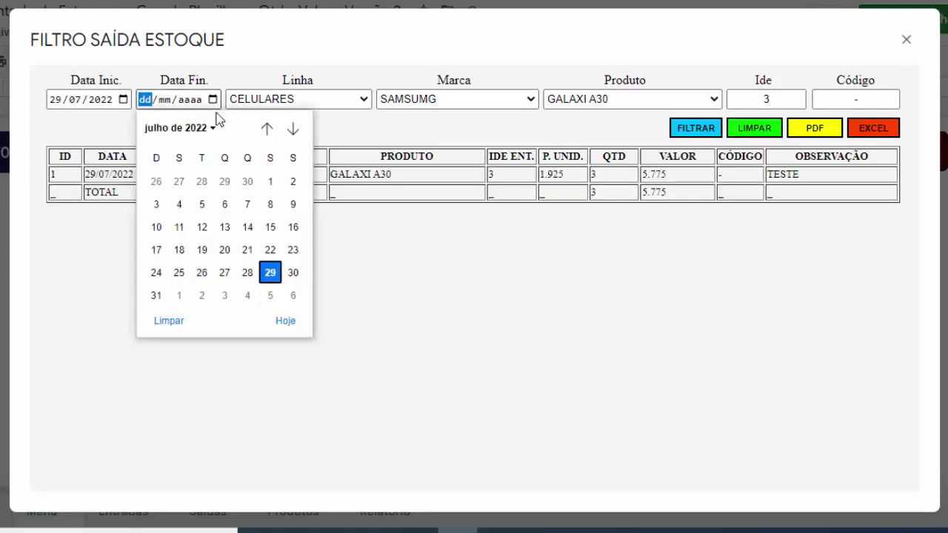
pyautogui.click(293, 279)
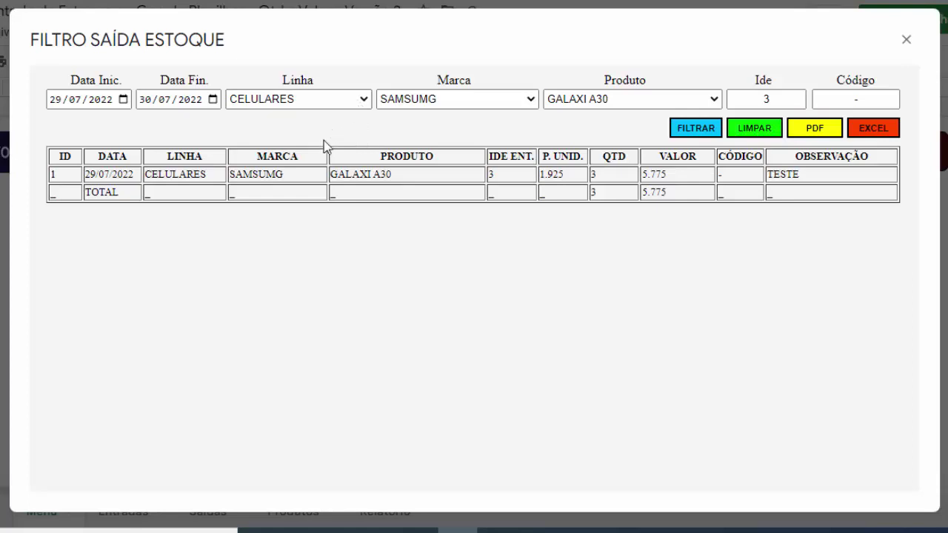
pyautogui.click(298, 182)
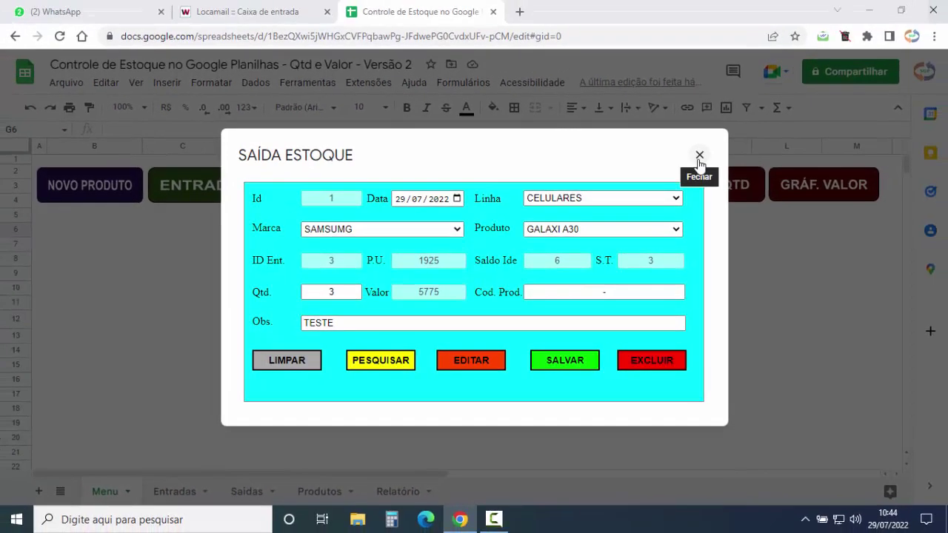
# - Close SAÍDA ESTOQUE and reopen Formulários > Filtro Saída listing both exits
pyautogui.click(699, 156)
pyautogui.click(467, 84)
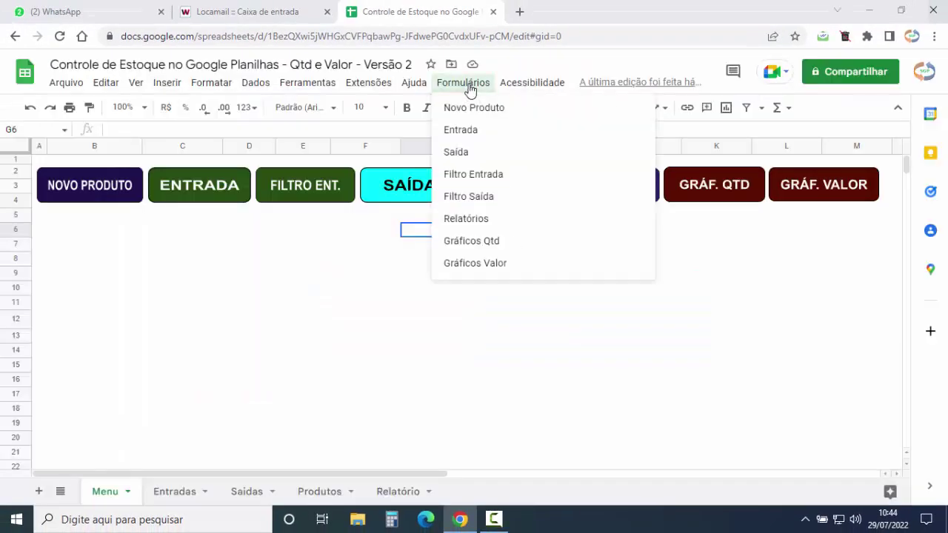
pyautogui.click(479, 197)
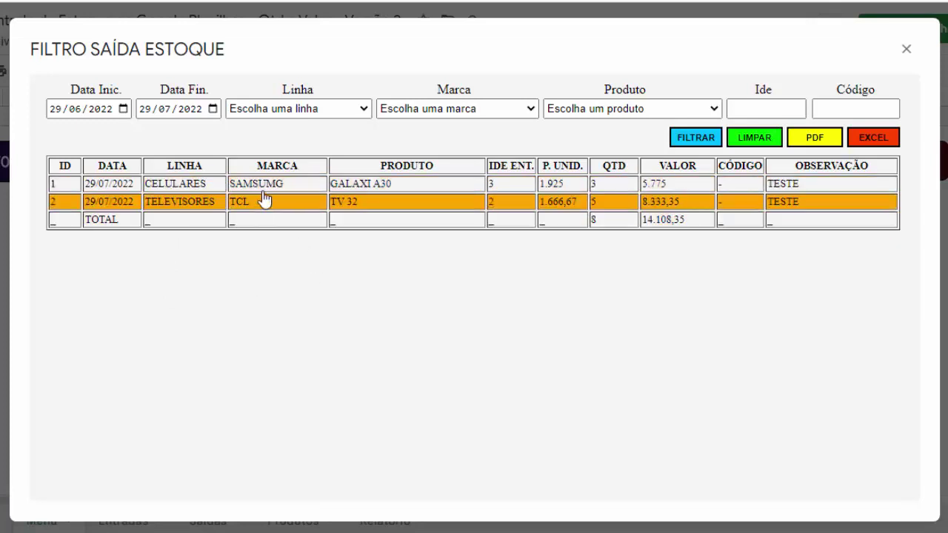
# - Sort the results table by the LINHA, MARCA and PRODUTO columns
pyautogui.click(186, 163)
pyautogui.click(189, 163)
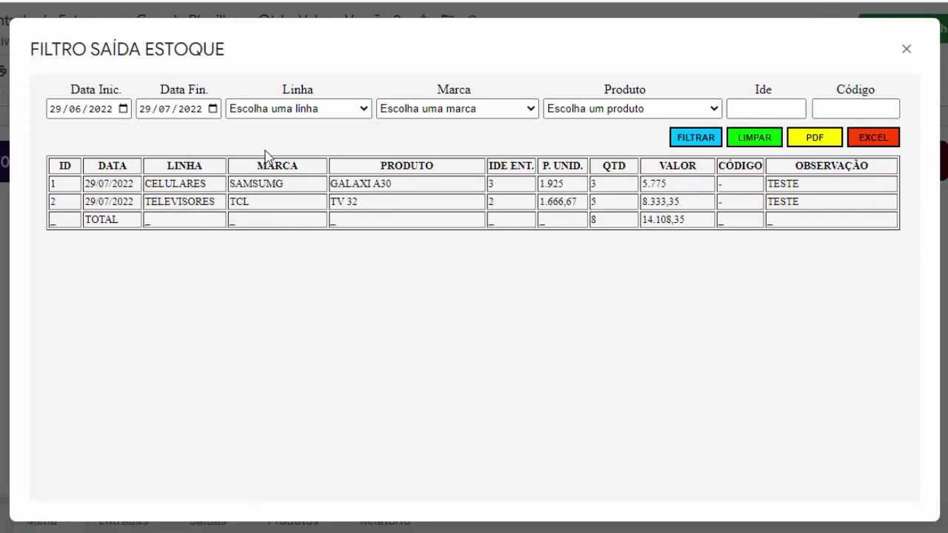
pyautogui.click(272, 163)
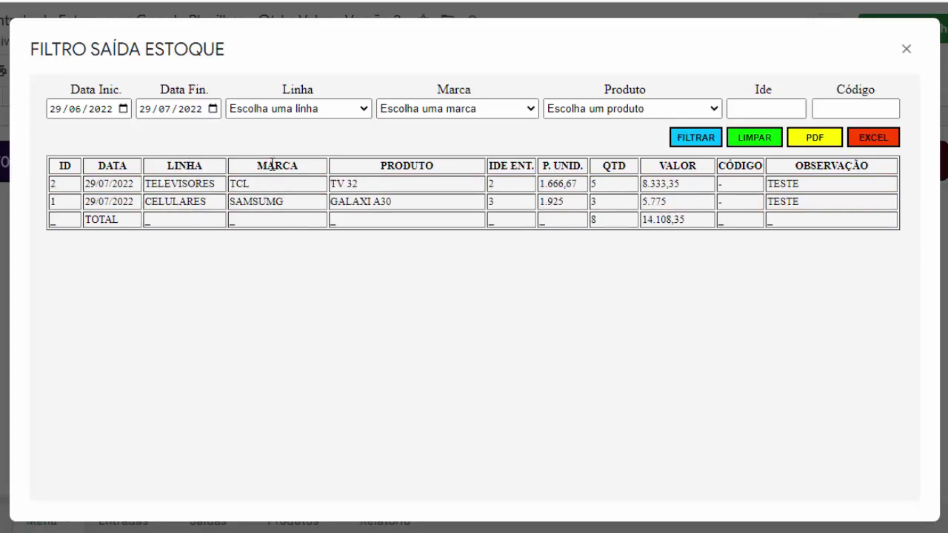
pyautogui.click(272, 165)
pyautogui.click(270, 164)
pyautogui.click(409, 164)
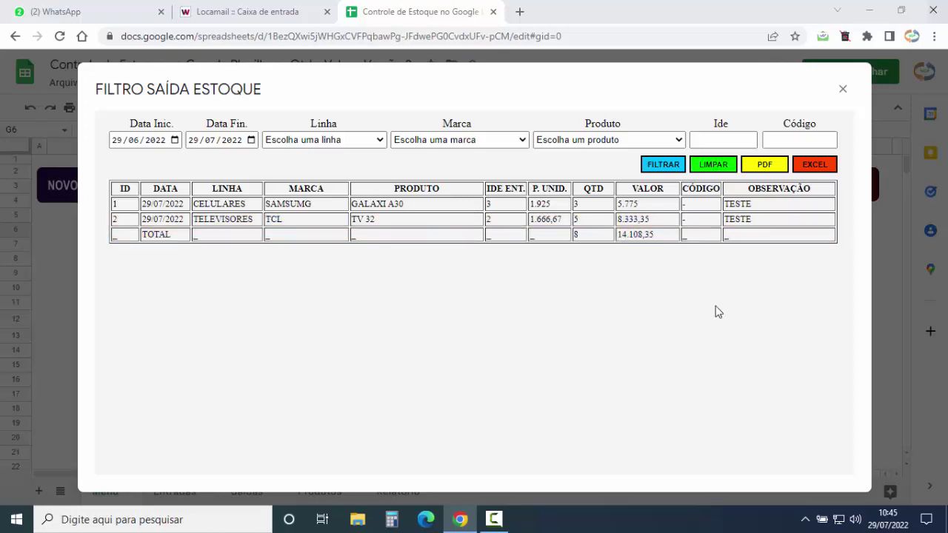
pyautogui.click(763, 168)
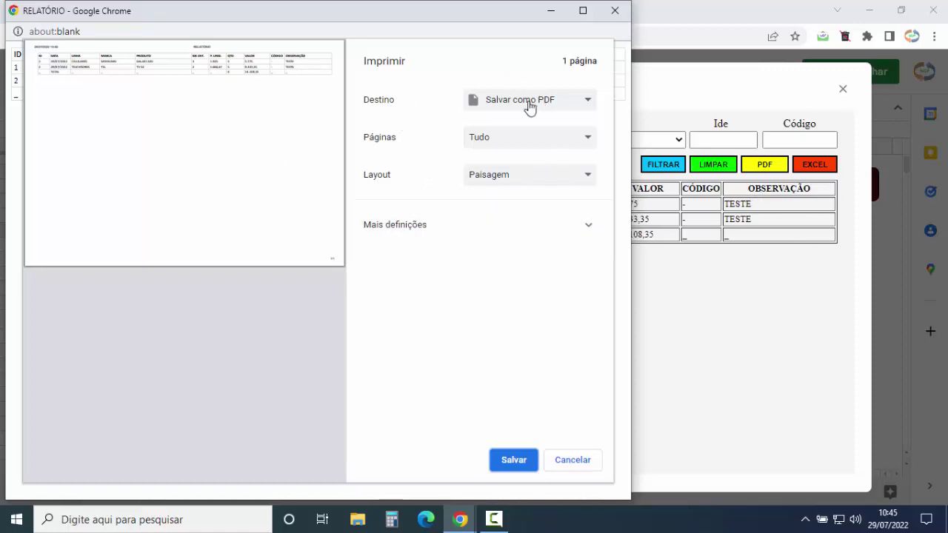
pyautogui.click(590, 102)
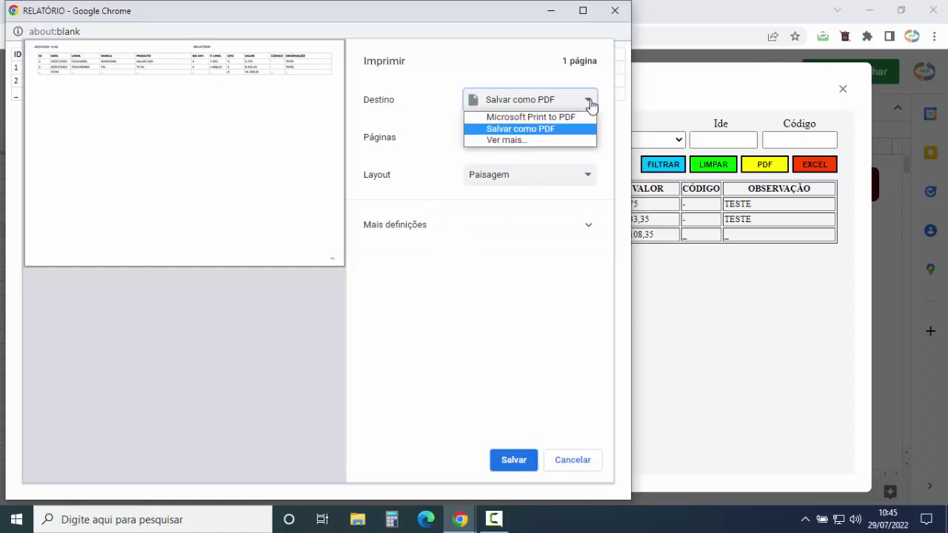
pyautogui.click(591, 105)
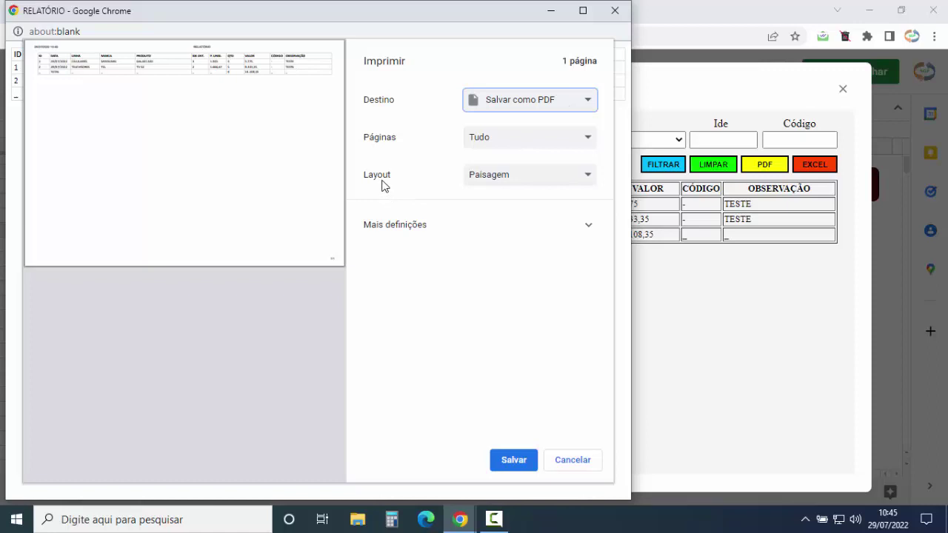
pyautogui.click(589, 178)
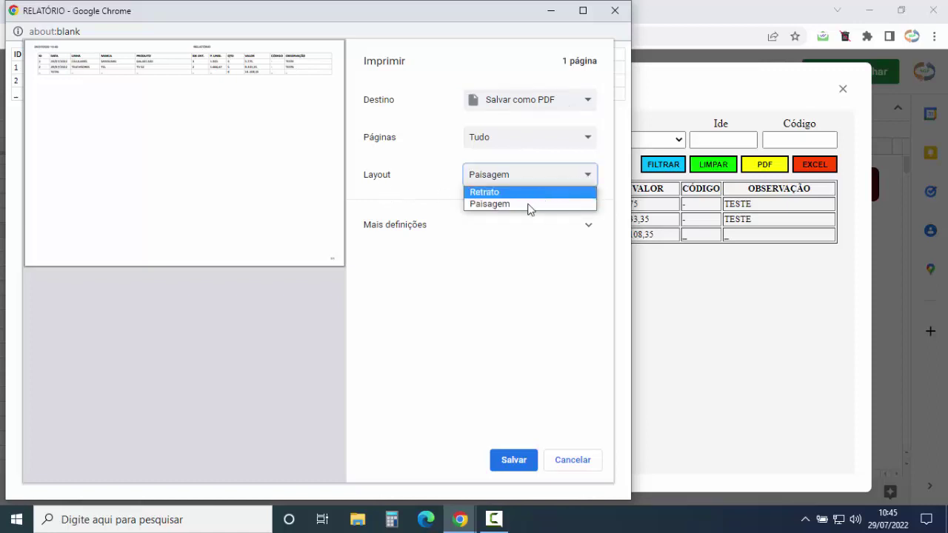
pyautogui.click(509, 287)
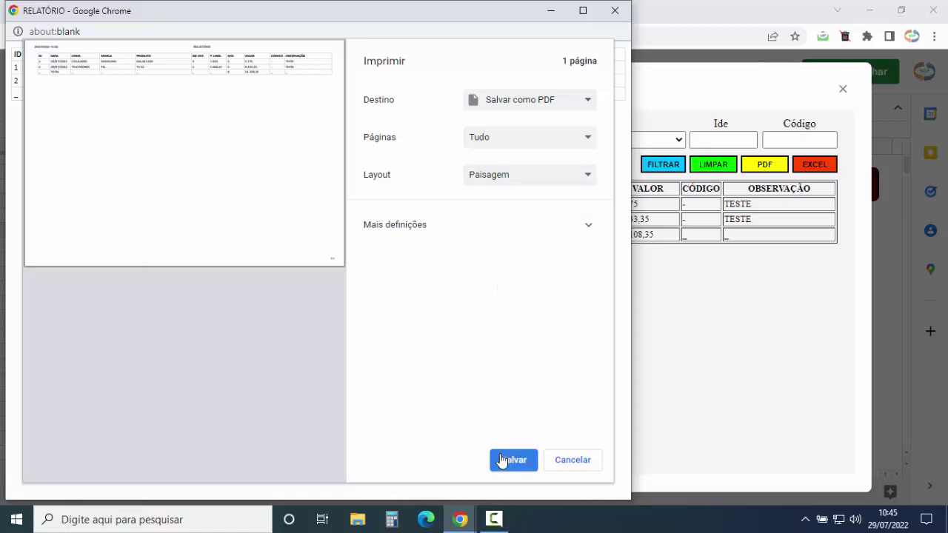
pyautogui.click(572, 462)
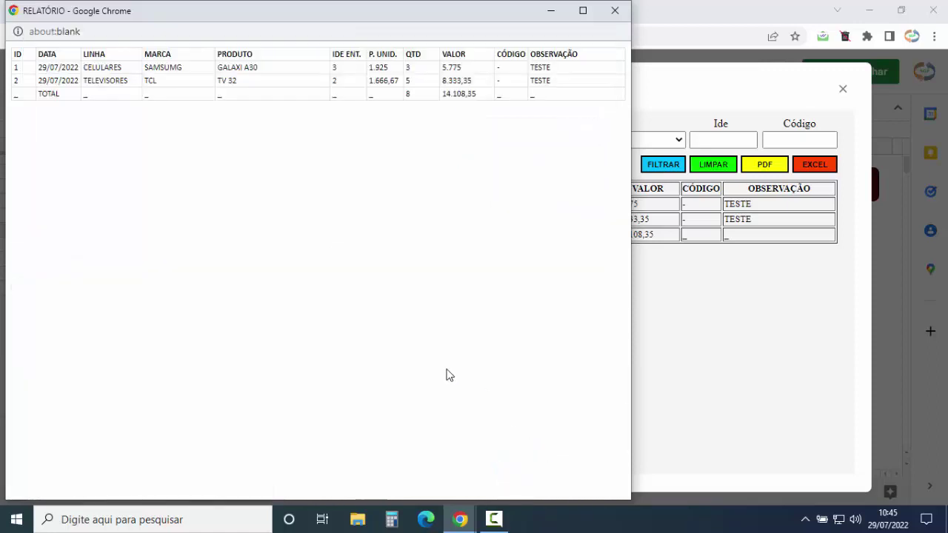
pyautogui.click(585, 13)
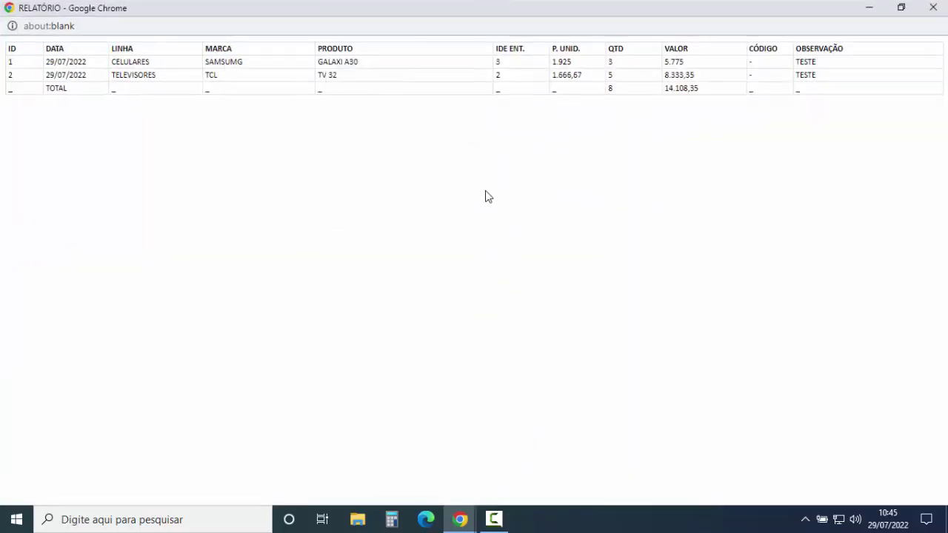
pyautogui.click(934, 9)
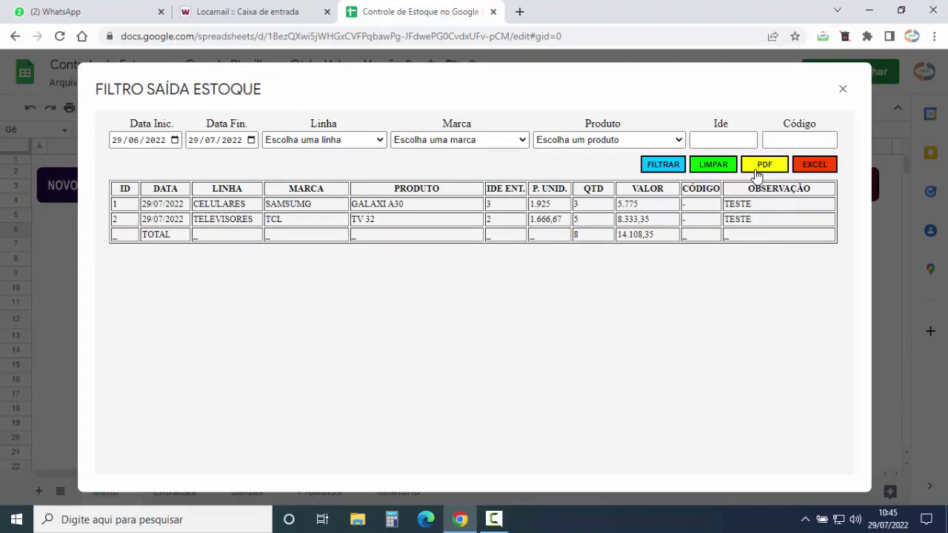
# - Export the filtered exits via EXCEL and open the downloaded Dados Filtro Saída.xls
pyautogui.click(817, 169)
pyautogui.click(816, 164)
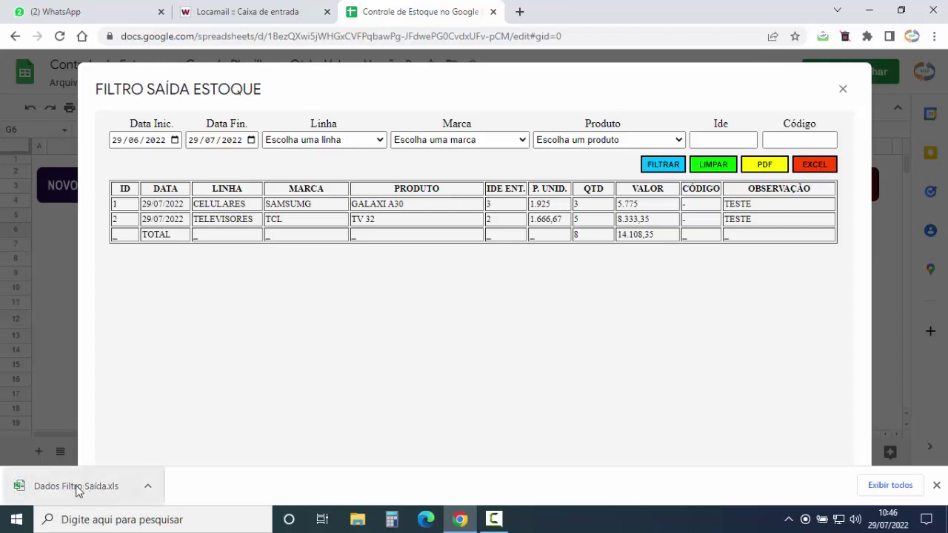
pyautogui.click(148, 487)
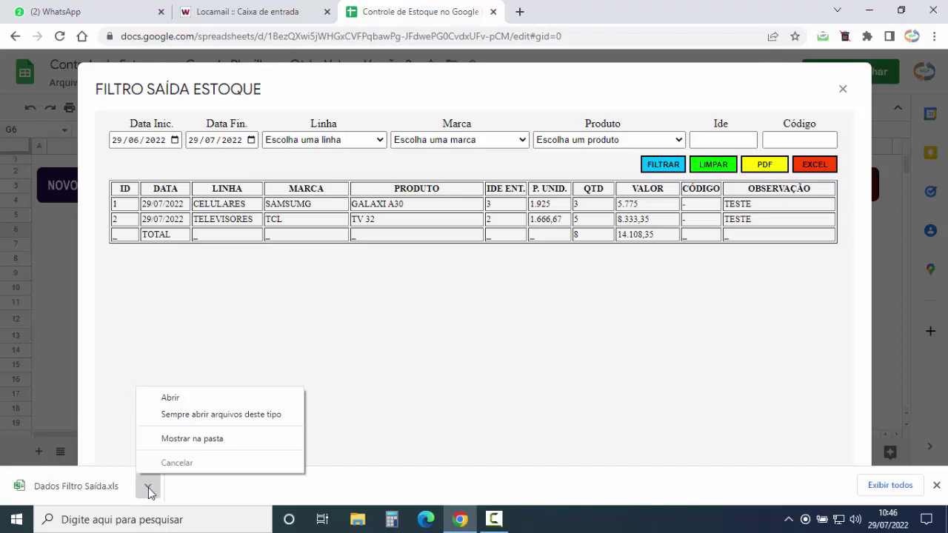
pyautogui.click(177, 404)
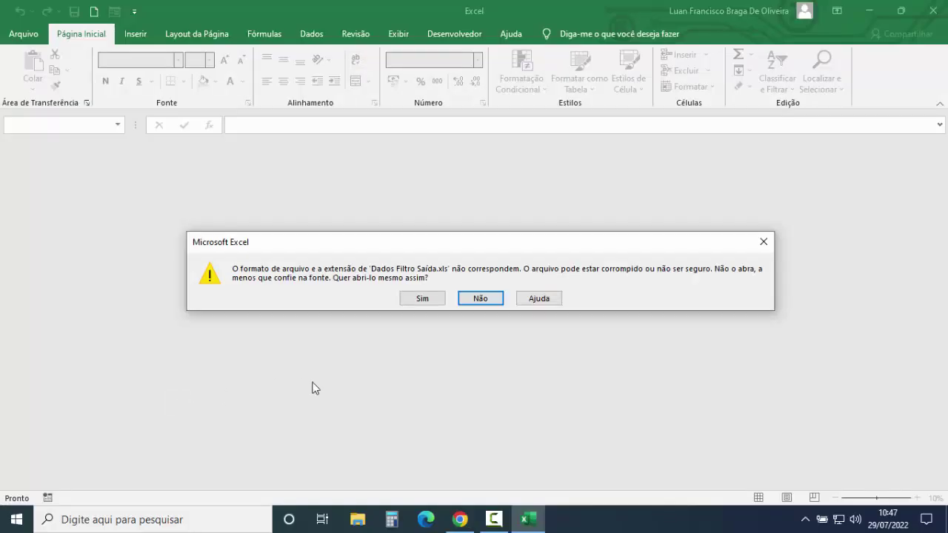
# - Accept the format warning, review the two exported exits in A1:K4, then close Excel
pyautogui.click(418, 298)
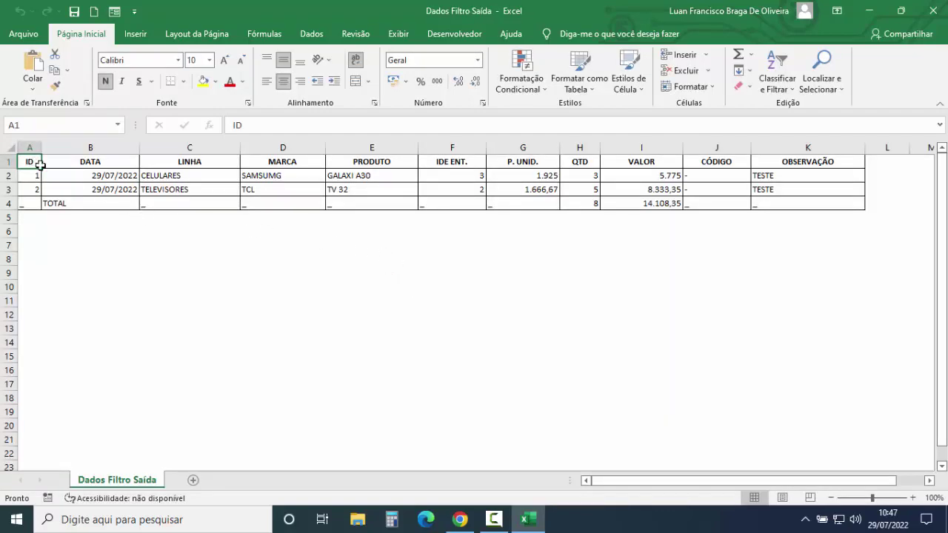
pyautogui.moveTo(40, 165); pyautogui.dragTo(815, 205)
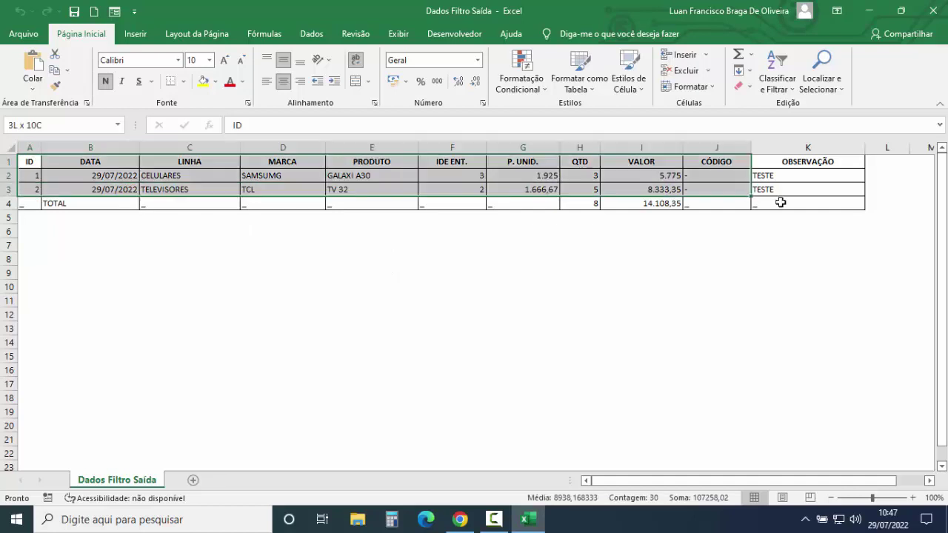
pyautogui.click(445, 232)
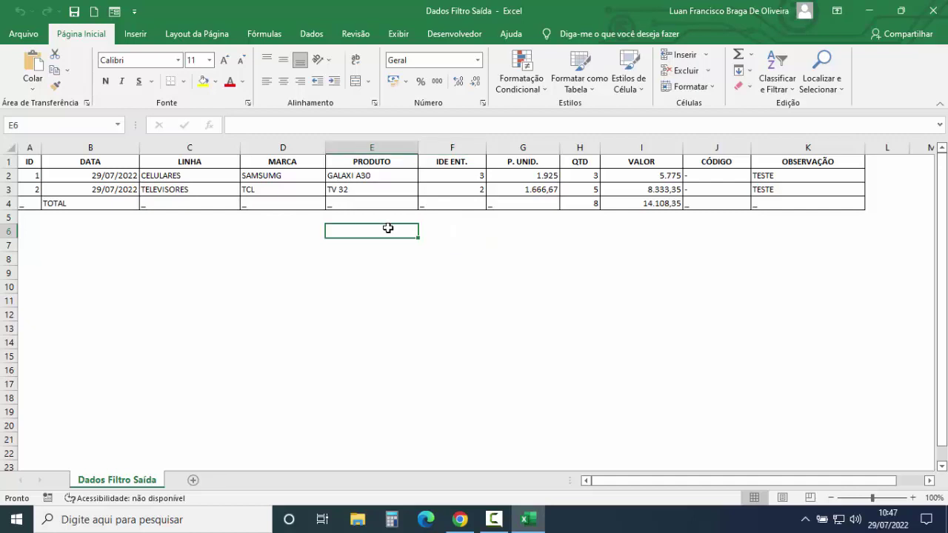
pyautogui.moveTo(29, 162); pyautogui.dragTo(689, 201)
pyautogui.click(341, 225)
pyautogui.click(934, 14)
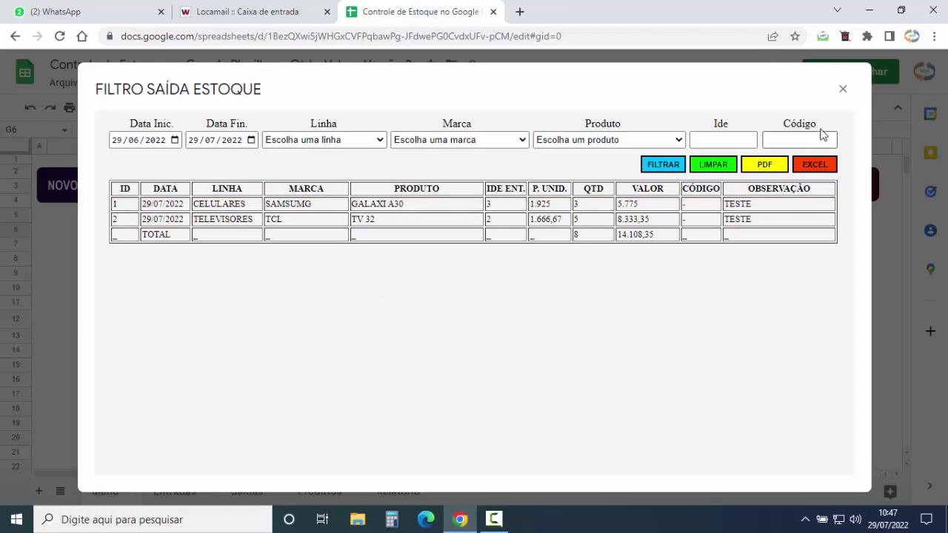
# - Close the FILTRO SAÍDA ESTOQUE dialog showing the GALAXI A30 and TV 32 exits
pyautogui.click(842, 91)
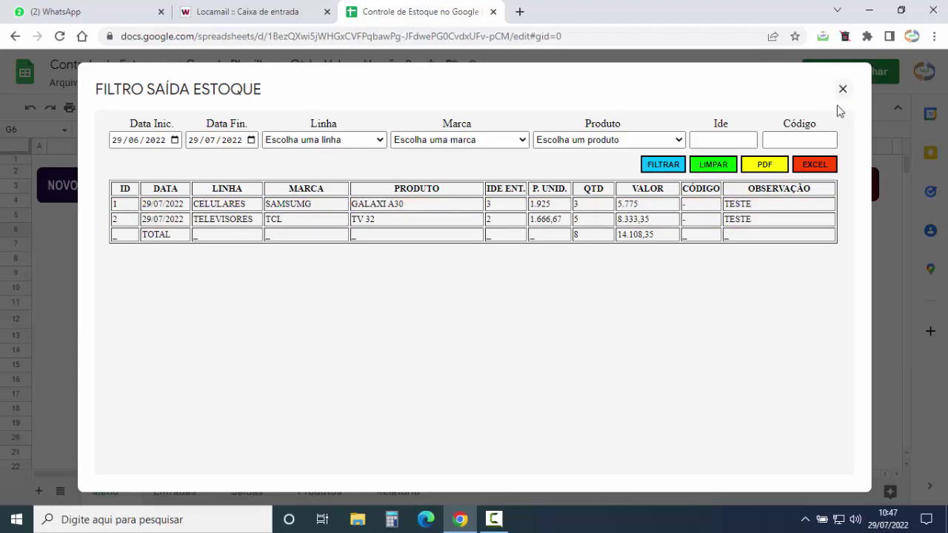